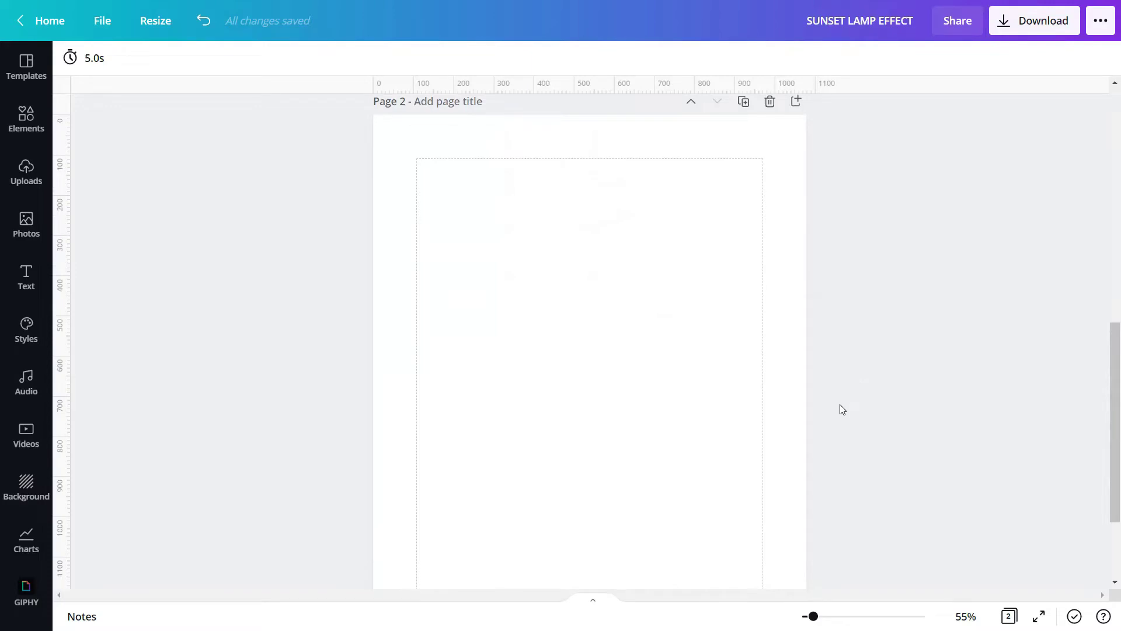
- Add the uploaded woman portrait to Page 2 and duplicate it
{"action": "left_click", "coordinate": [738, 353]}
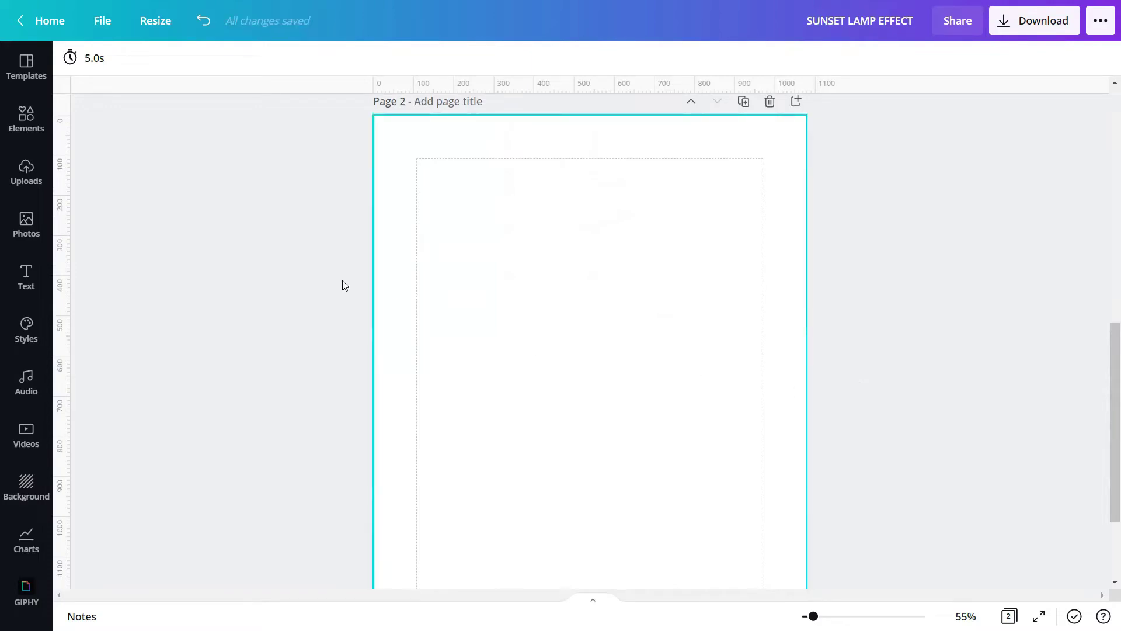
{"action": "left_click", "coordinate": [23, 175]}
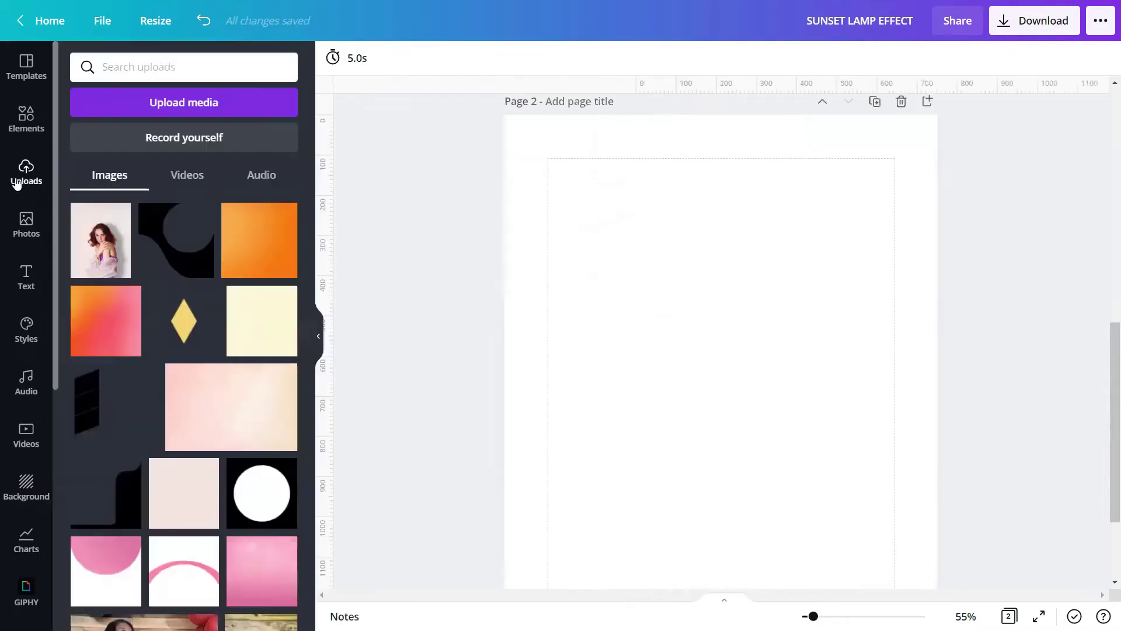
{"action": "left_click", "coordinate": [100, 253]}
{"action": "left_click", "coordinate": [319, 338]}
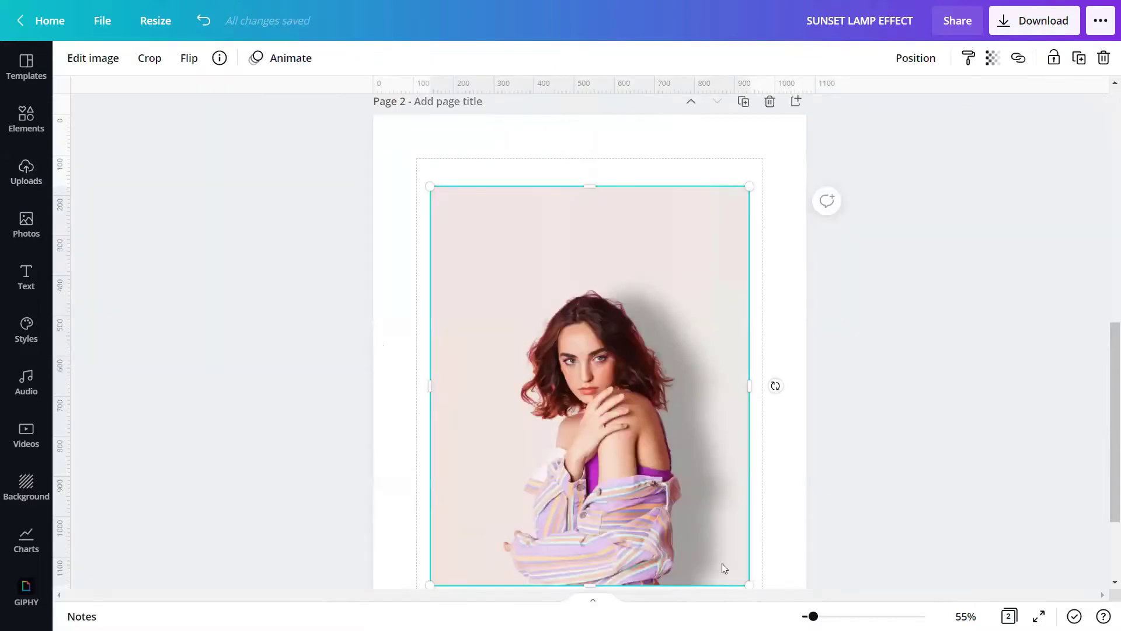
{"action": "left_click", "coordinate": [1079, 57]}
- Add a new Page 3 and move the portrait copy onto it
{"action": "scroll", "coordinate": [662, 322], "scroll_direction": "down", "scroll_amount": 1}
{"action": "scroll", "coordinate": [661, 317], "scroll_direction": "down", "scroll_amount": 2}
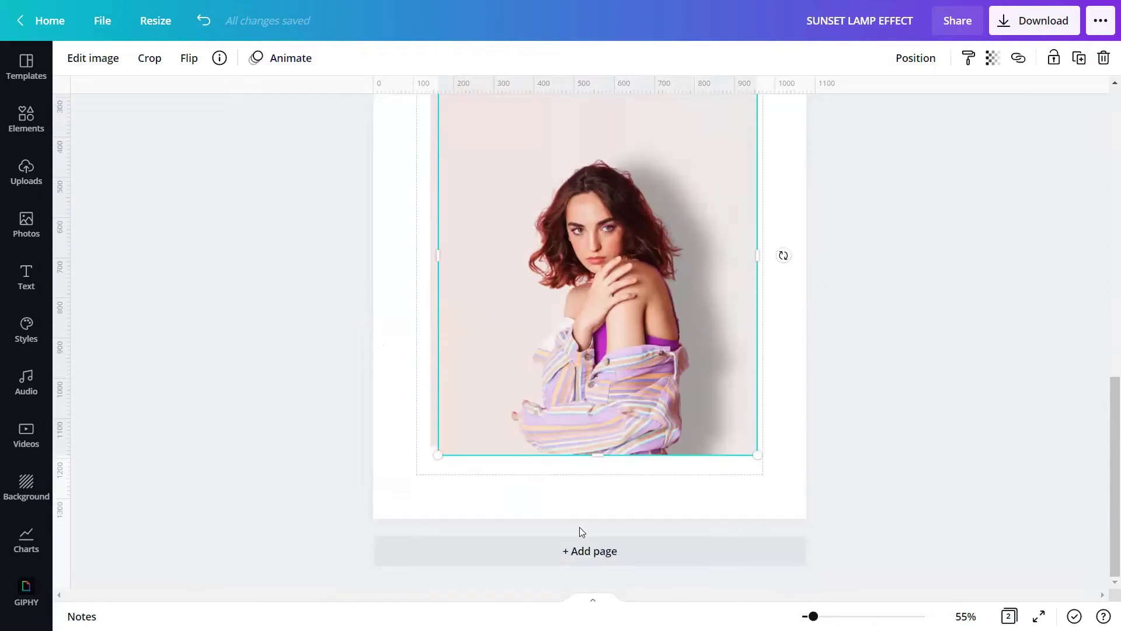
{"action": "left_click", "coordinate": [574, 549]}
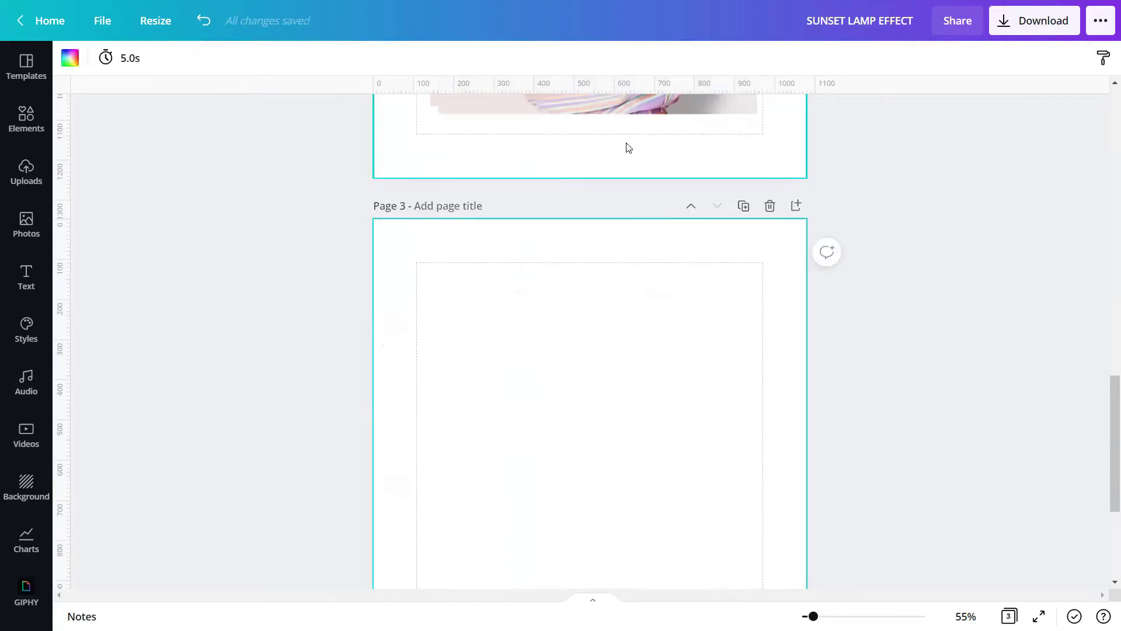
{"action": "left_click_drag", "start_coordinate": [624, 104], "coordinate": [600, 546]}
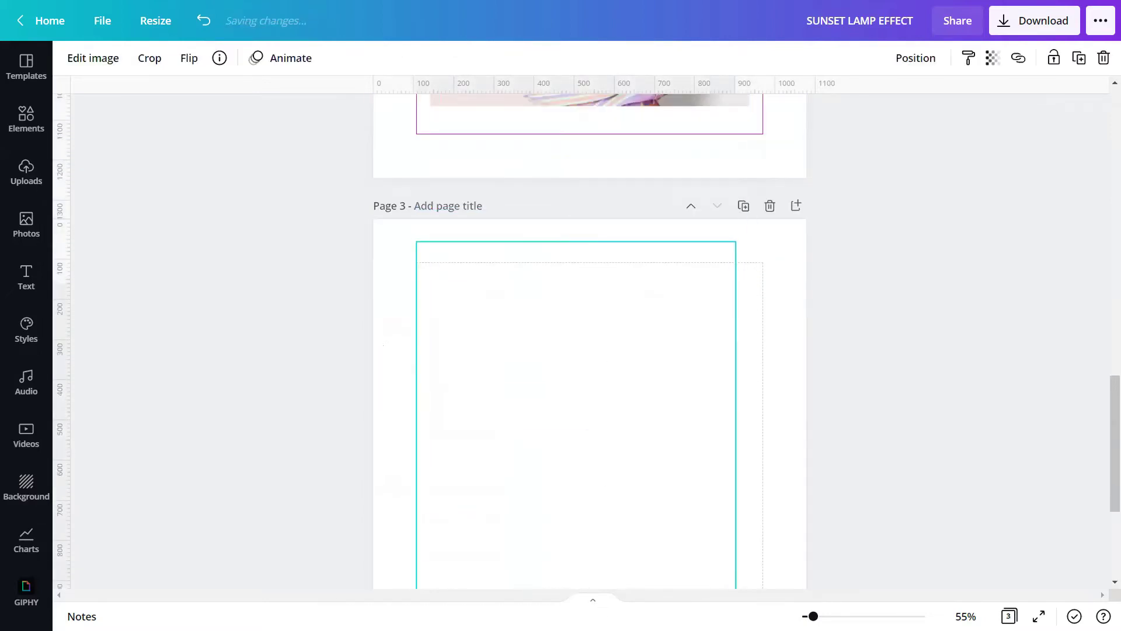
- Set the original Page 2 portrait as the page background
{"action": "key", "text": "ctrl+z"}
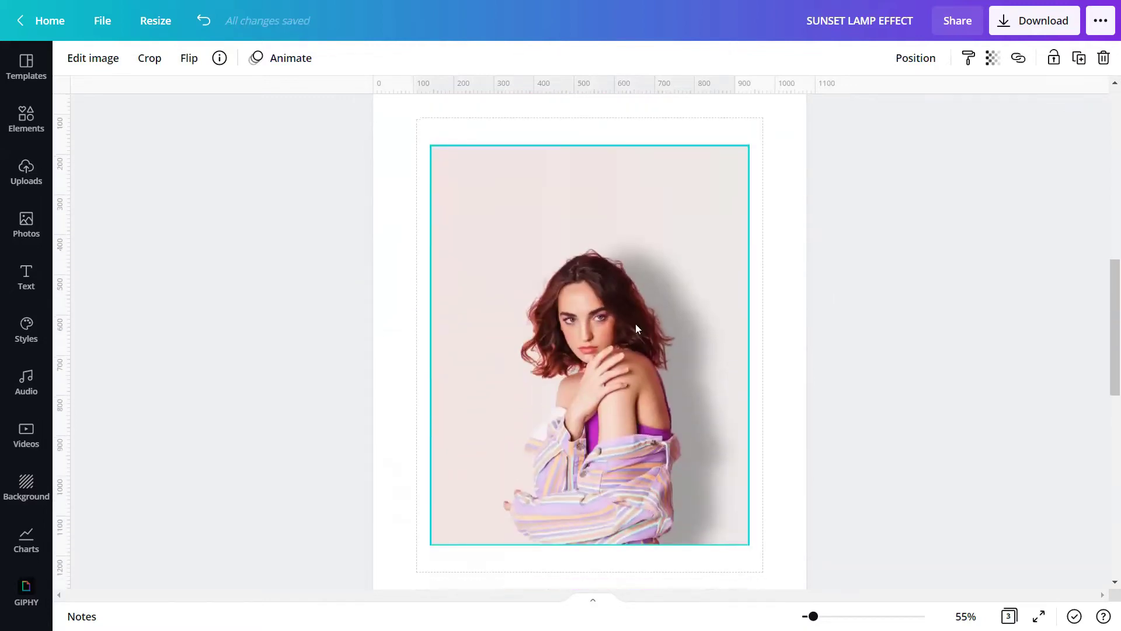
{"action": "right_click", "coordinate": [600, 349]}
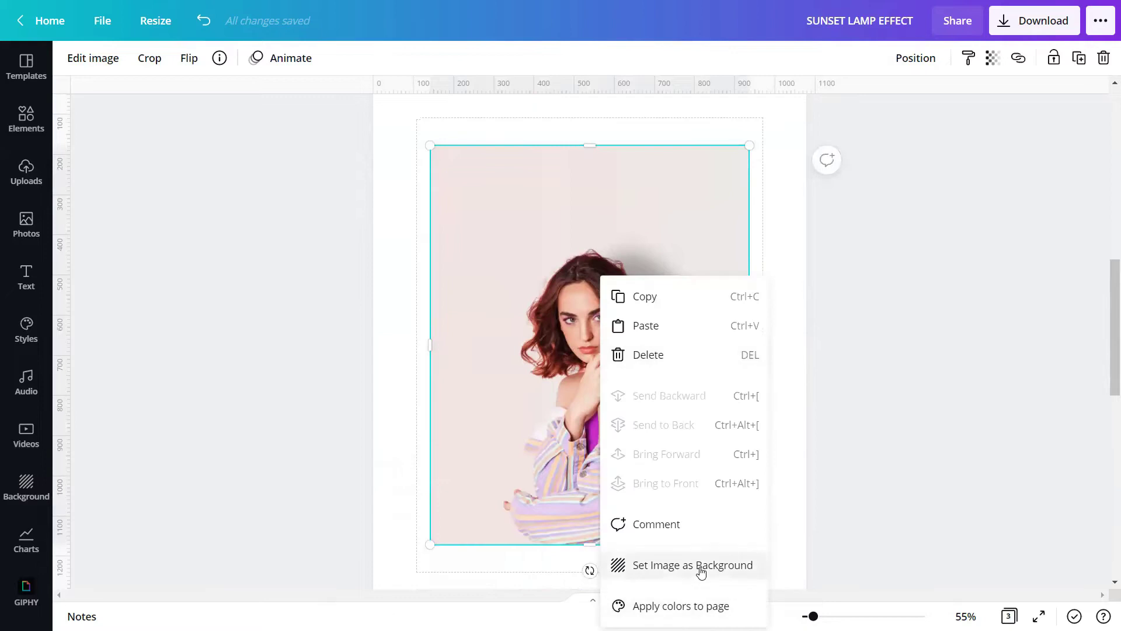
{"action": "left_click", "coordinate": [700, 566]}
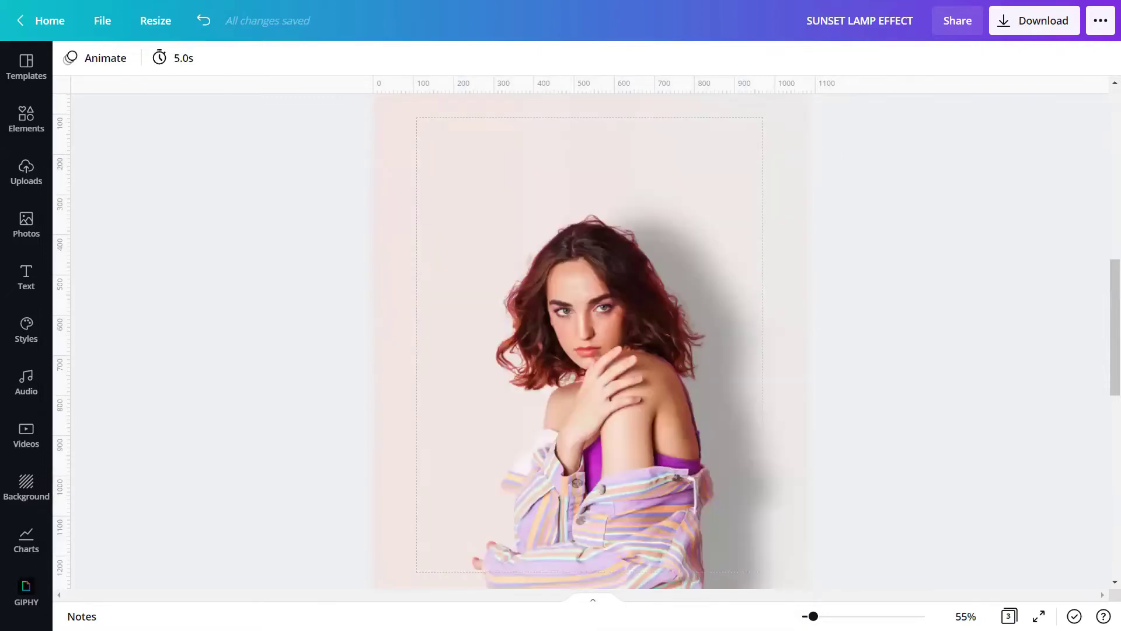
{"action": "left_click_drag", "start_coordinate": [814, 616], "coordinate": [810, 616]}
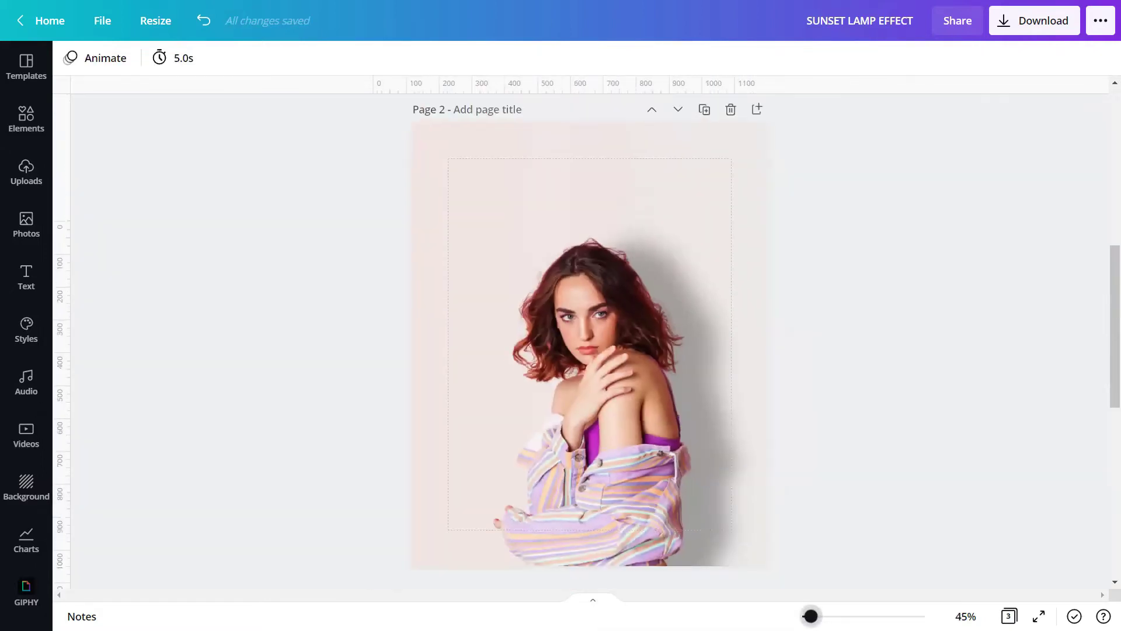
- Set the Page 2 background portrait's Vignette adjustment to 100
{"action": "left_click", "coordinate": [580, 332]}
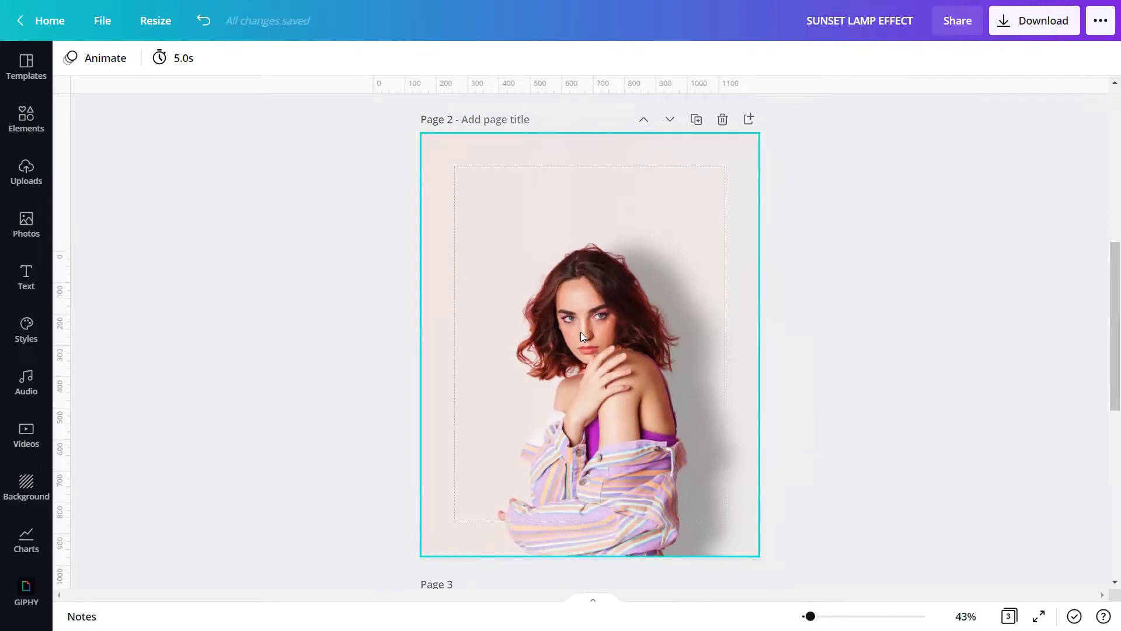
{"action": "left_click", "coordinate": [123, 64]}
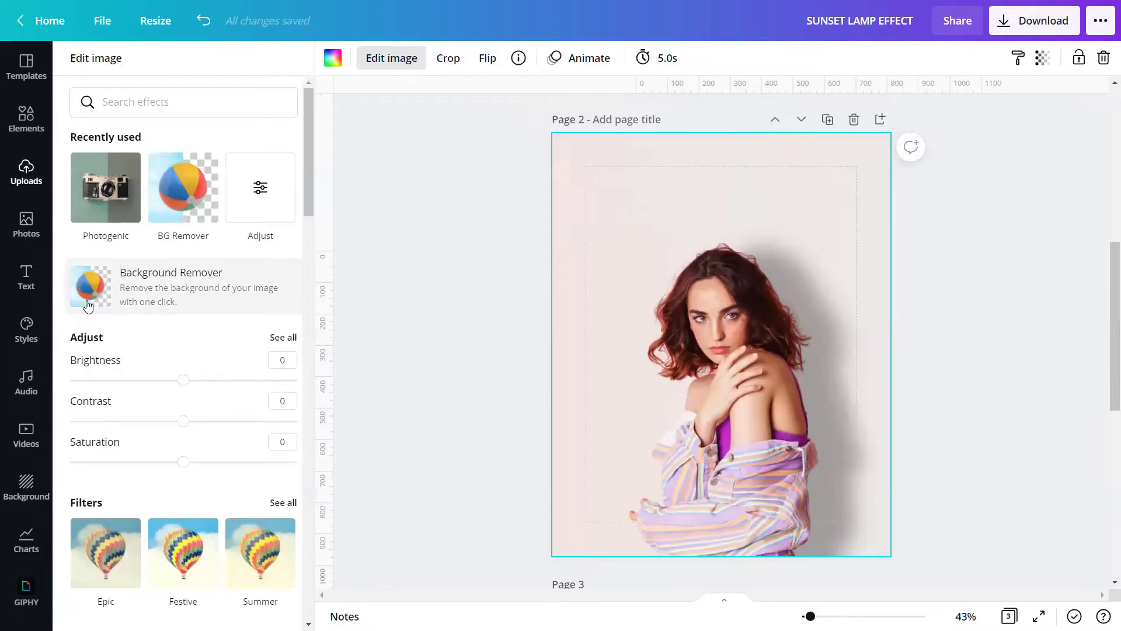
{"action": "left_click", "coordinate": [283, 337]}
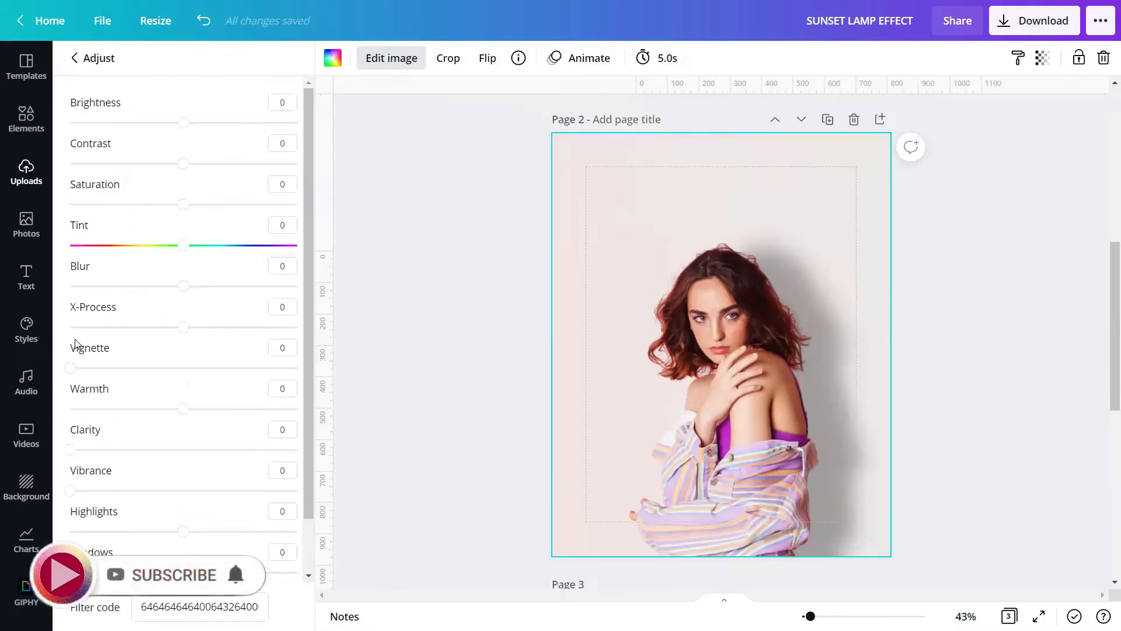
{"action": "left_click_drag", "start_coordinate": [70, 368], "coordinate": [319, 372]}
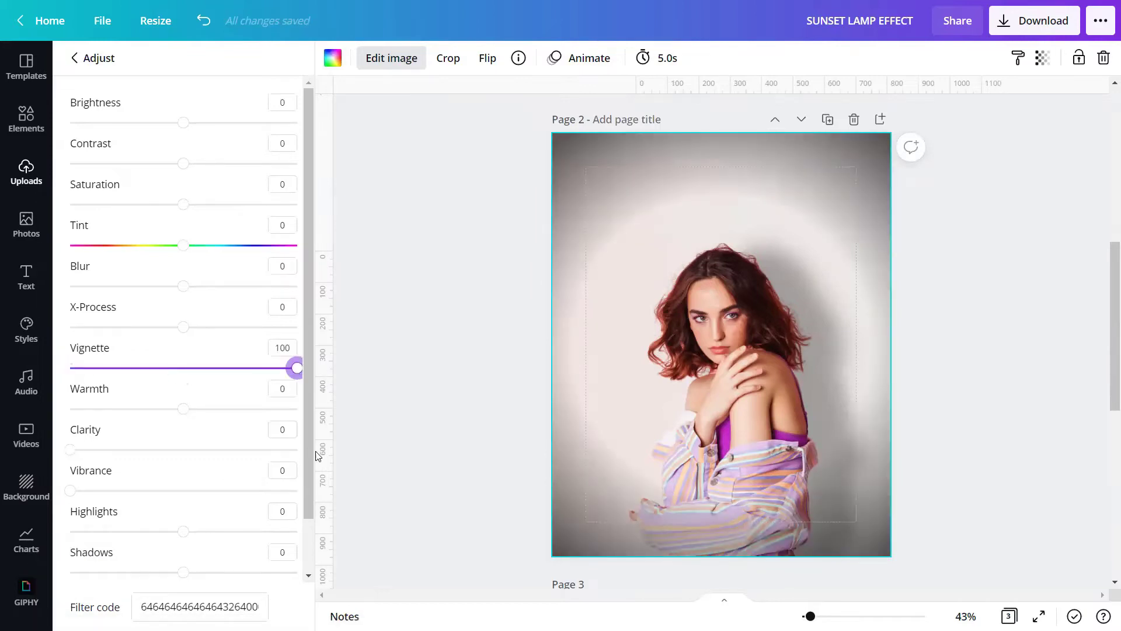
{"action": "left_click", "coordinate": [402, 428]}
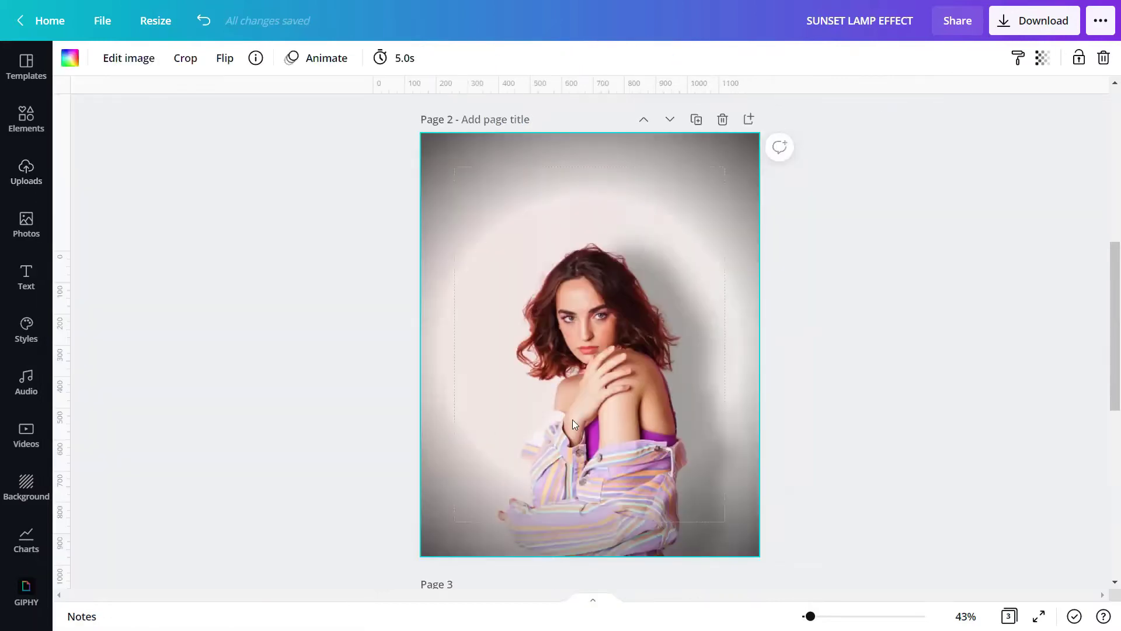
{"action": "left_click_drag", "start_coordinate": [810, 617], "coordinate": [815, 617]}
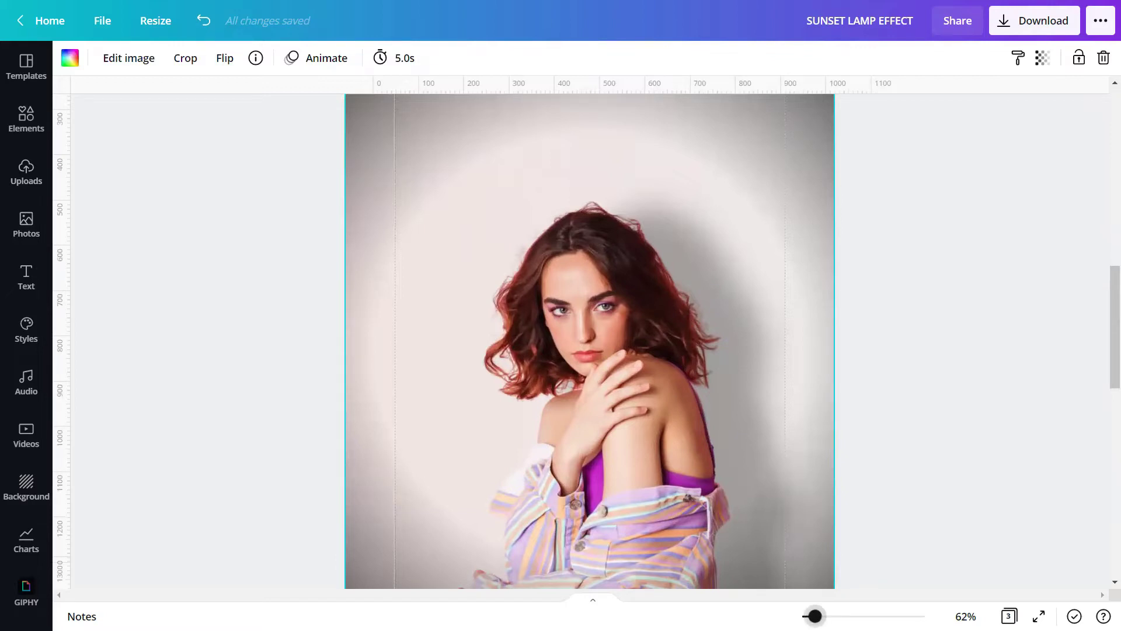
{"action": "left_click_drag", "start_coordinate": [815, 616], "coordinate": [808, 616]}
{"action": "scroll", "coordinate": [759, 532], "scroll_direction": "down", "scroll_amount": 5}
- Apply Background Remover to the Page 3 portrait copy, leaving only the woman
{"action": "scroll", "coordinate": [760, 531], "scroll_direction": "down", "scroll_amount": 2}
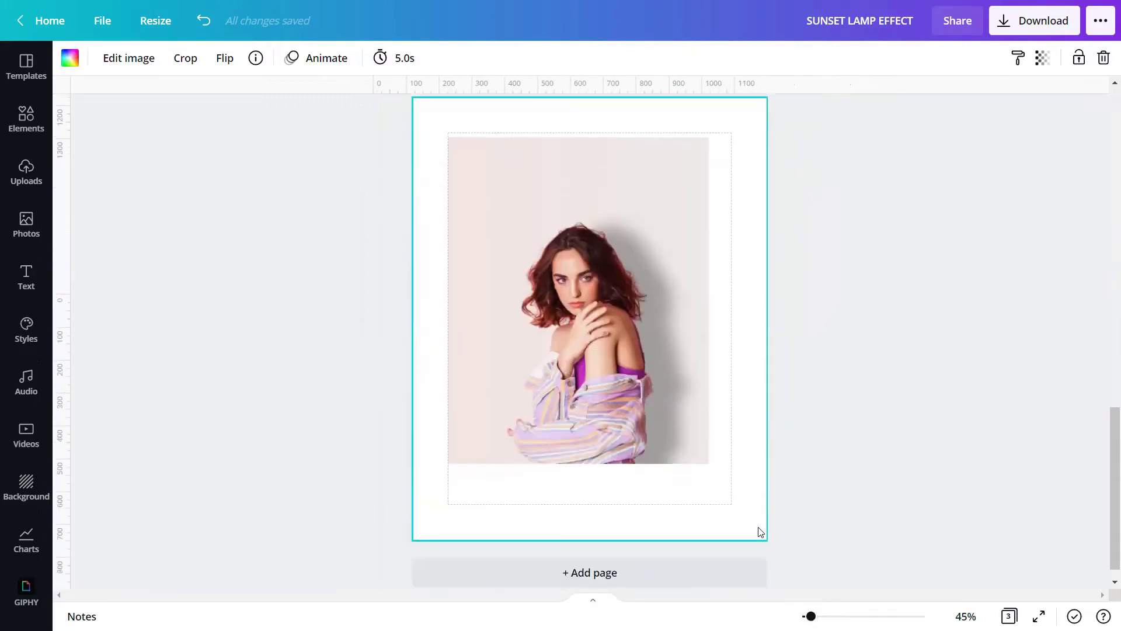
{"action": "left_click", "coordinate": [602, 318]}
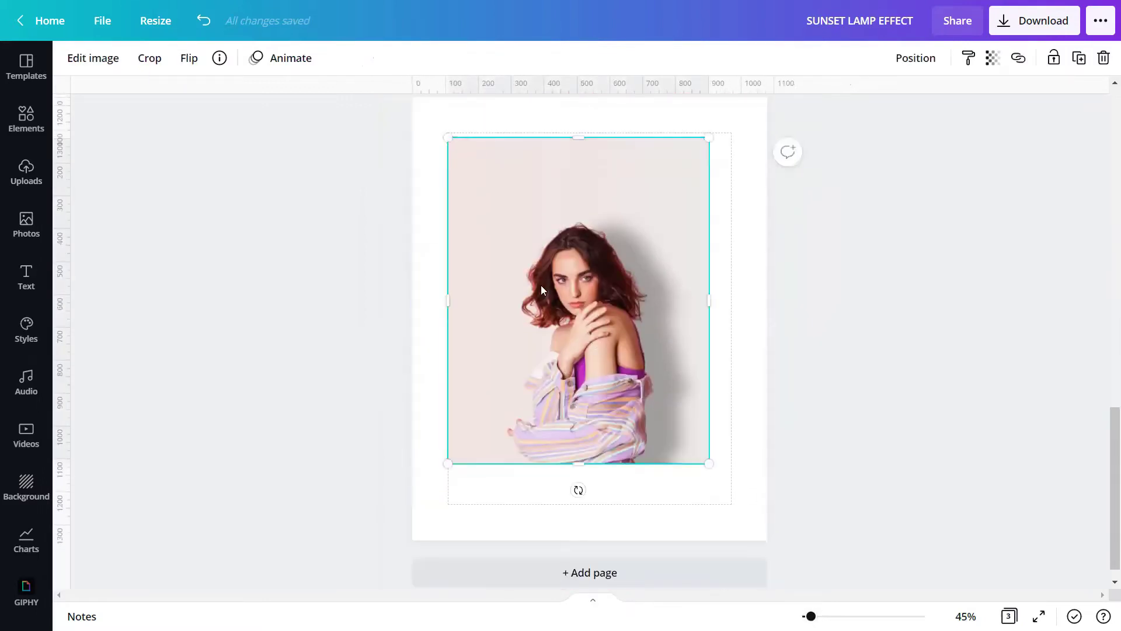
{"action": "left_click", "coordinate": [80, 62]}
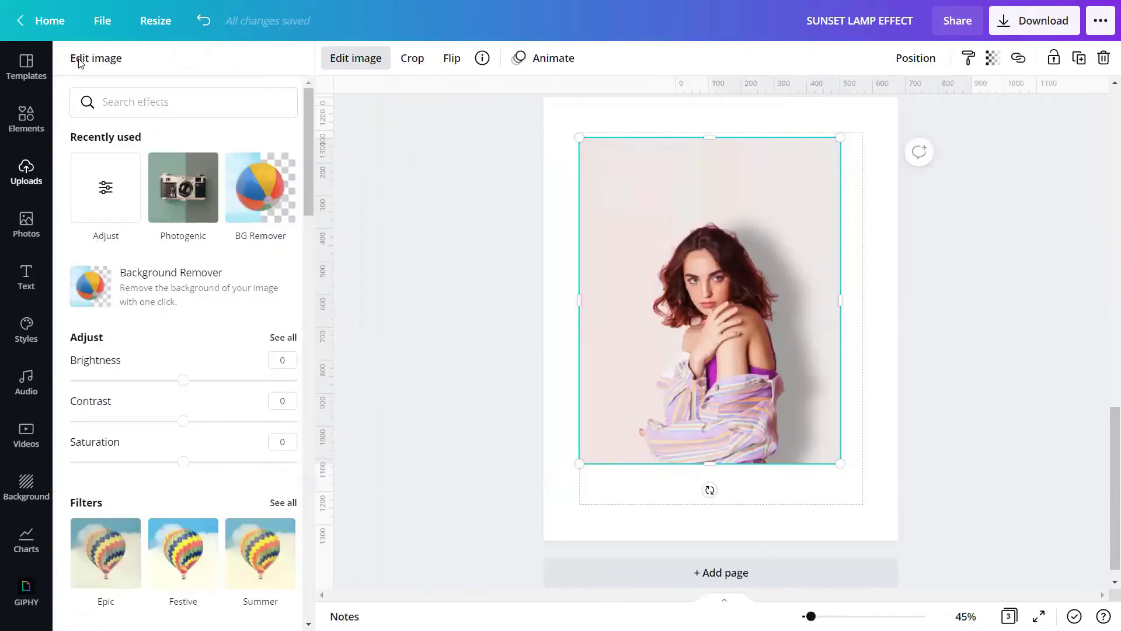
{"action": "left_click", "coordinate": [166, 298]}
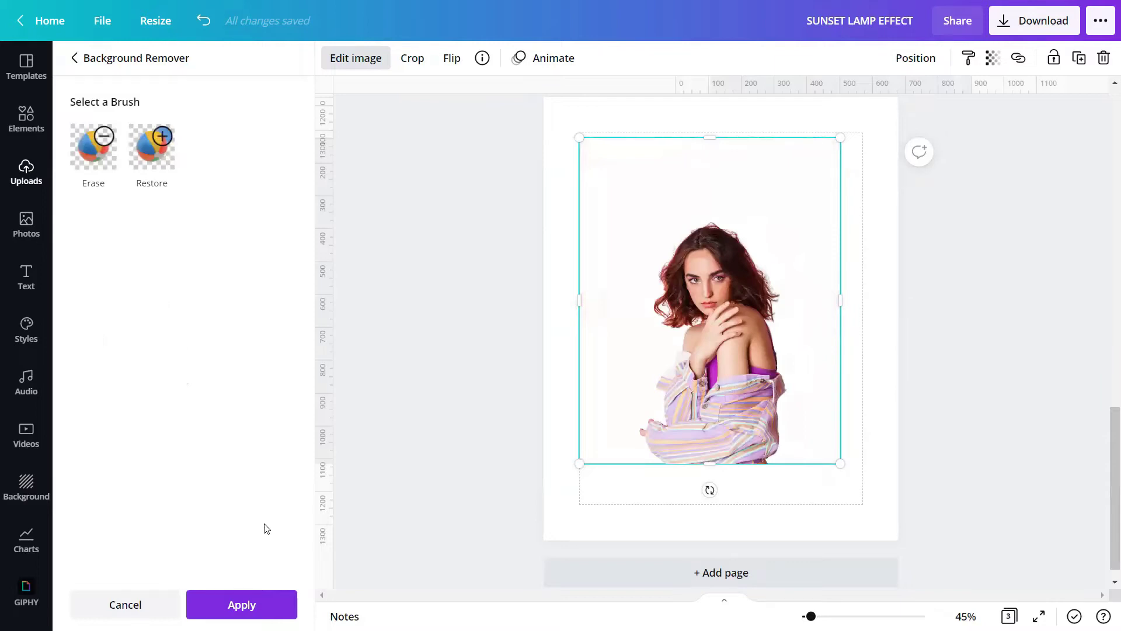
{"action": "left_click", "coordinate": [242, 604]}
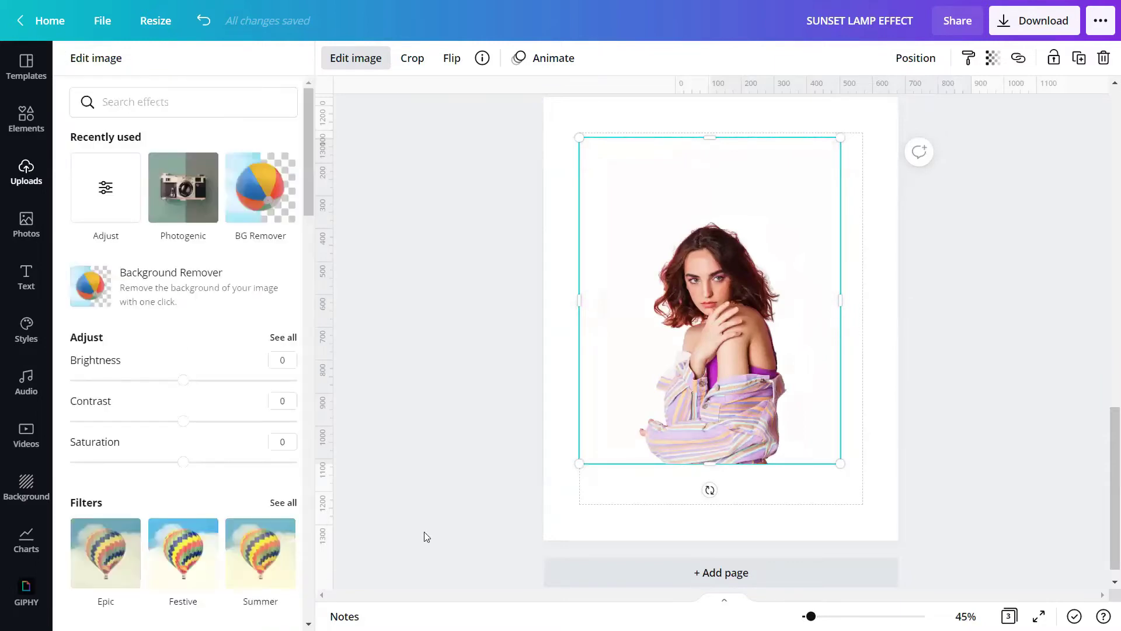
{"action": "left_click", "coordinate": [405, 462]}
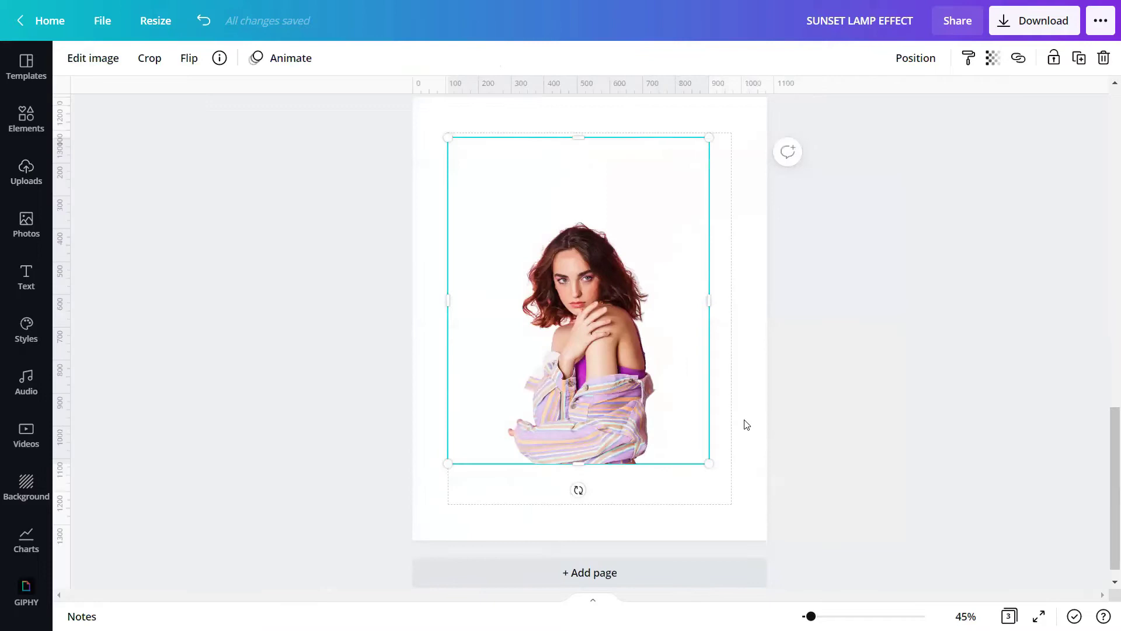
{"action": "left_click", "coordinate": [830, 421]}
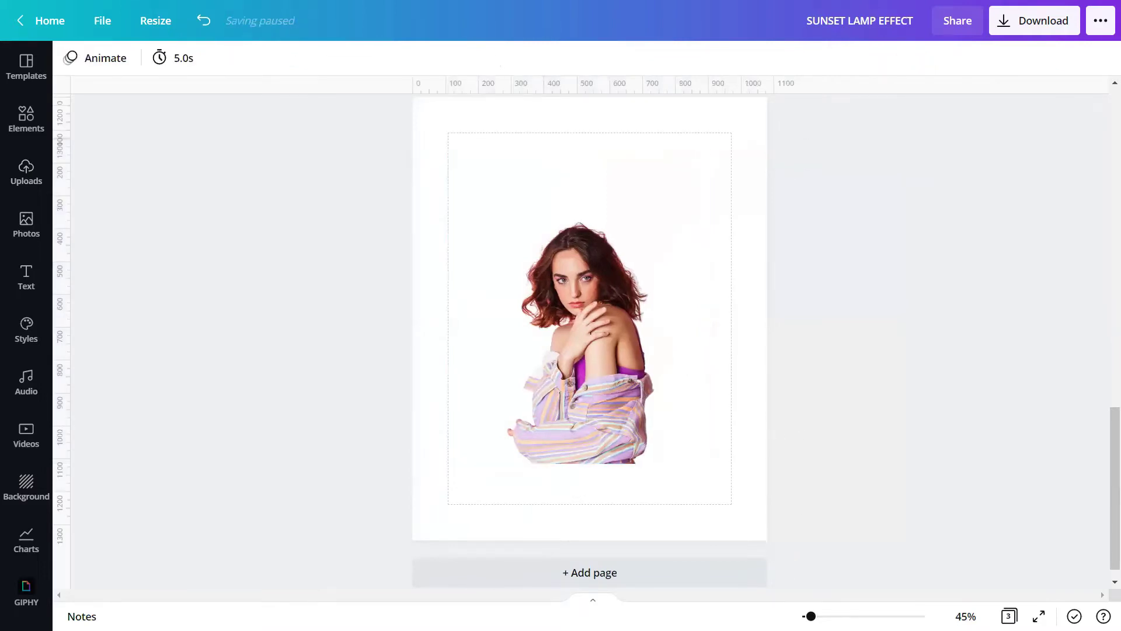
- Select the Page 3 cutout and show all Photogenic filters in Edit image
{"action": "left_click_drag", "start_coordinate": [812, 617], "coordinate": [805, 616]}
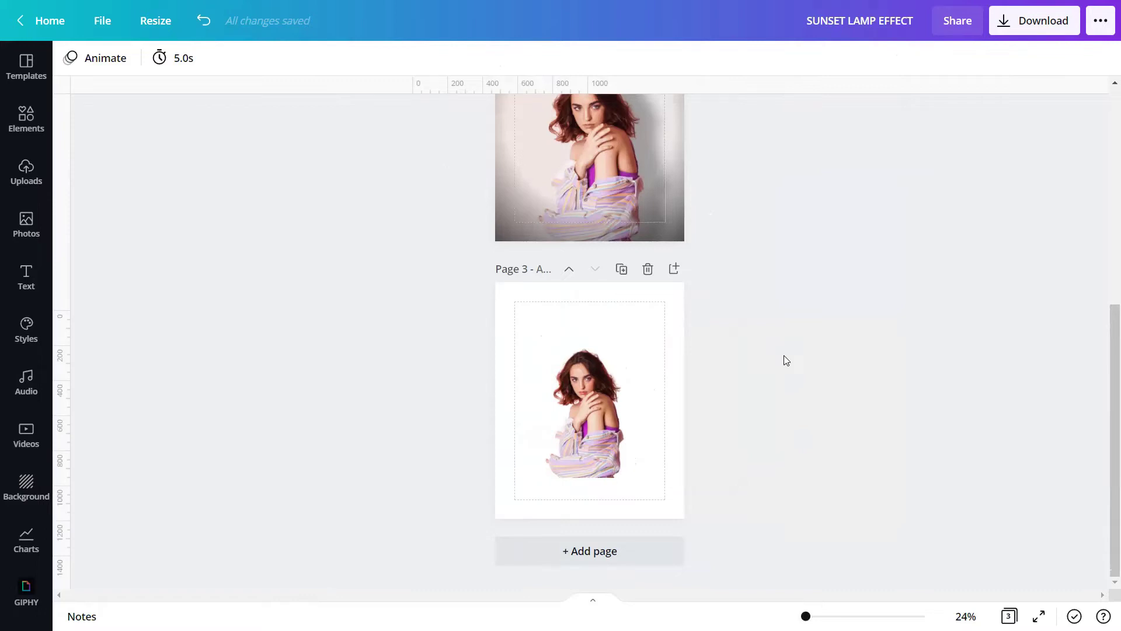
{"action": "left_click", "coordinate": [605, 423]}
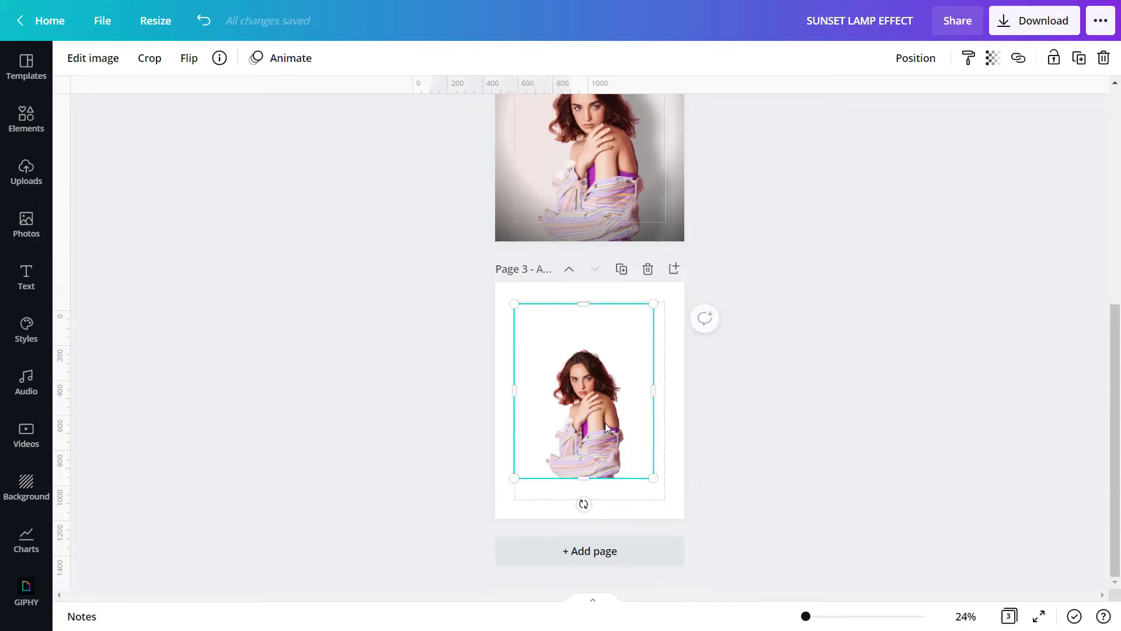
{"action": "left_click", "coordinate": [94, 58]}
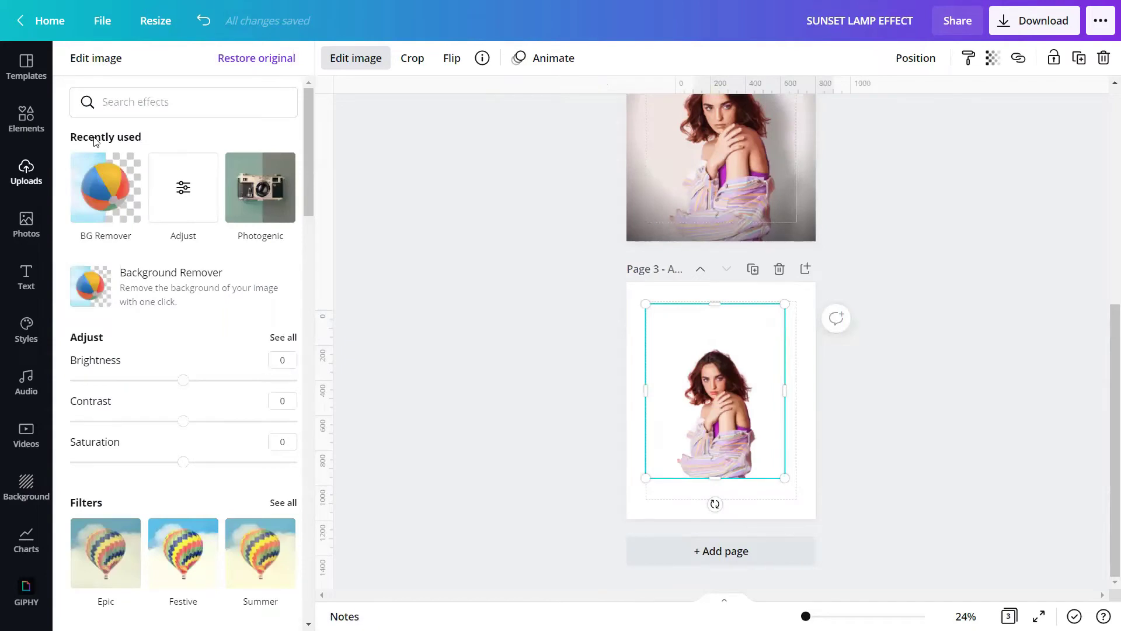
{"action": "scroll", "coordinate": [129, 319], "scroll_direction": "down", "scroll_amount": 5}
{"action": "scroll", "coordinate": [130, 318], "scroll_direction": "down", "scroll_amount": 4}
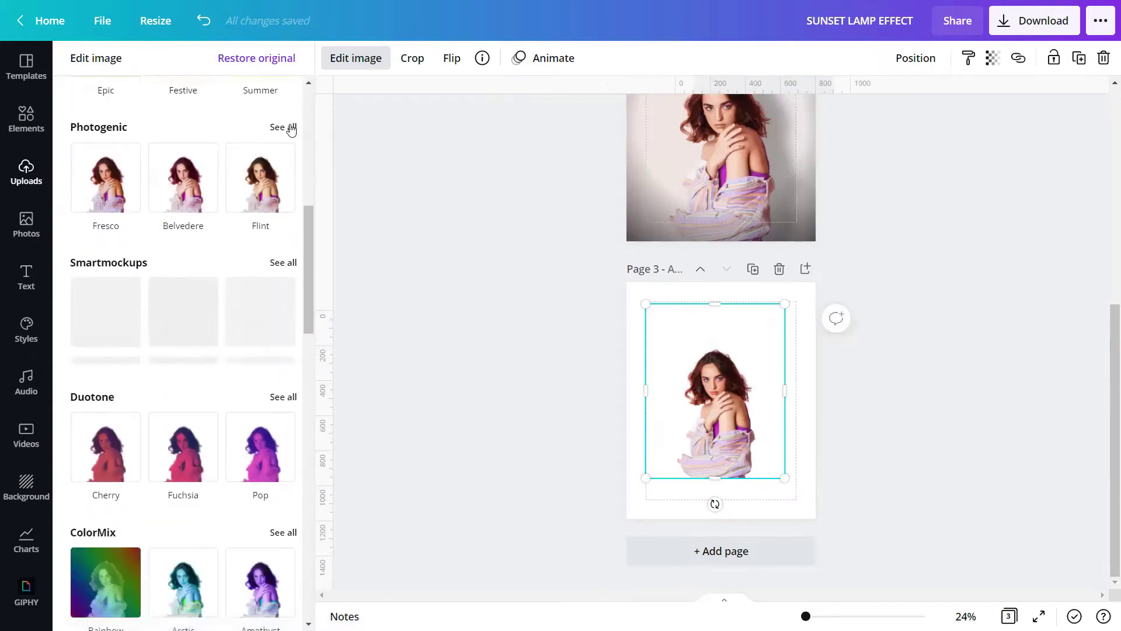
{"action": "left_click", "coordinate": [290, 127]}
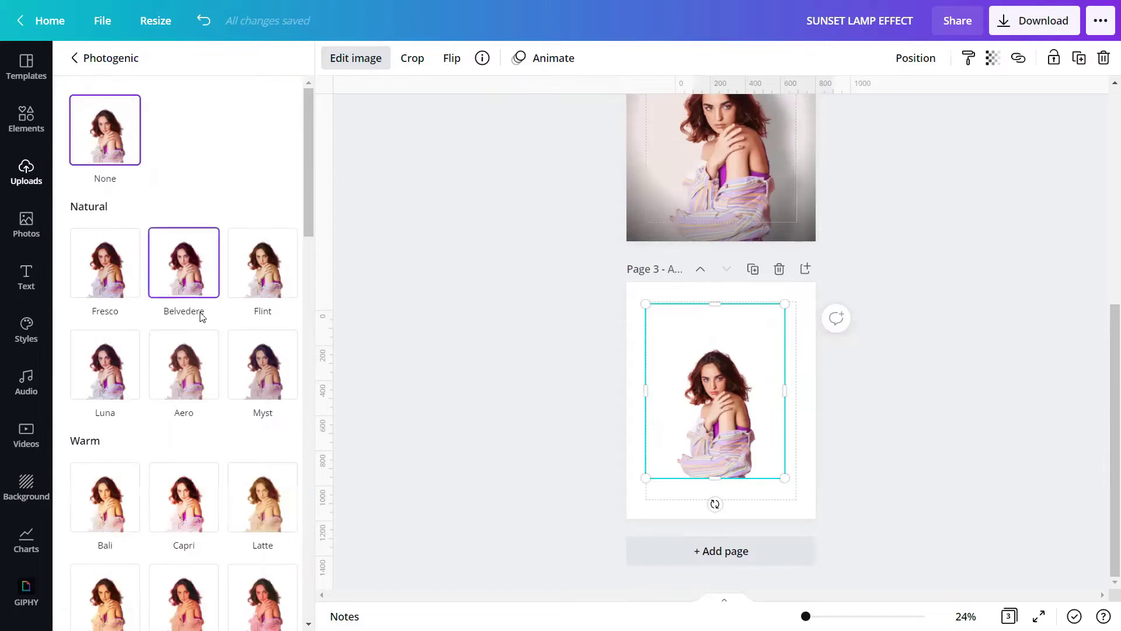
- Apply the Sandi filter to the cutout and close the editing panel
{"action": "scroll", "coordinate": [137, 514], "scroll_direction": "down", "scroll_amount": 3}
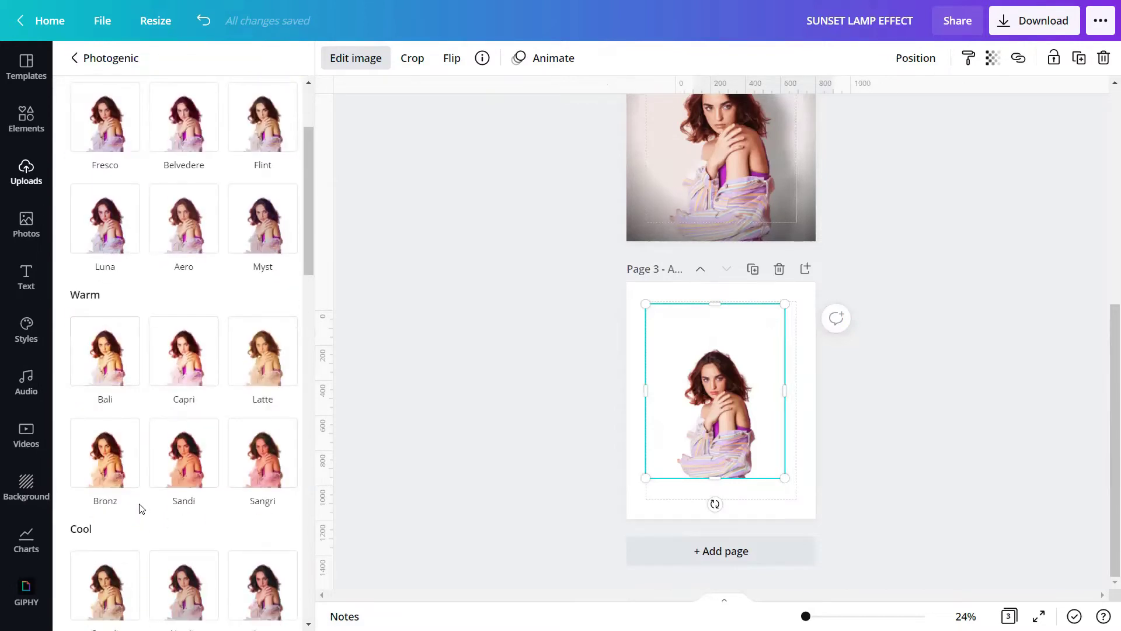
{"action": "scroll", "coordinate": [137, 506], "scroll_direction": "down", "scroll_amount": 1}
{"action": "scroll", "coordinate": [140, 505], "scroll_direction": "down", "scroll_amount": 1}
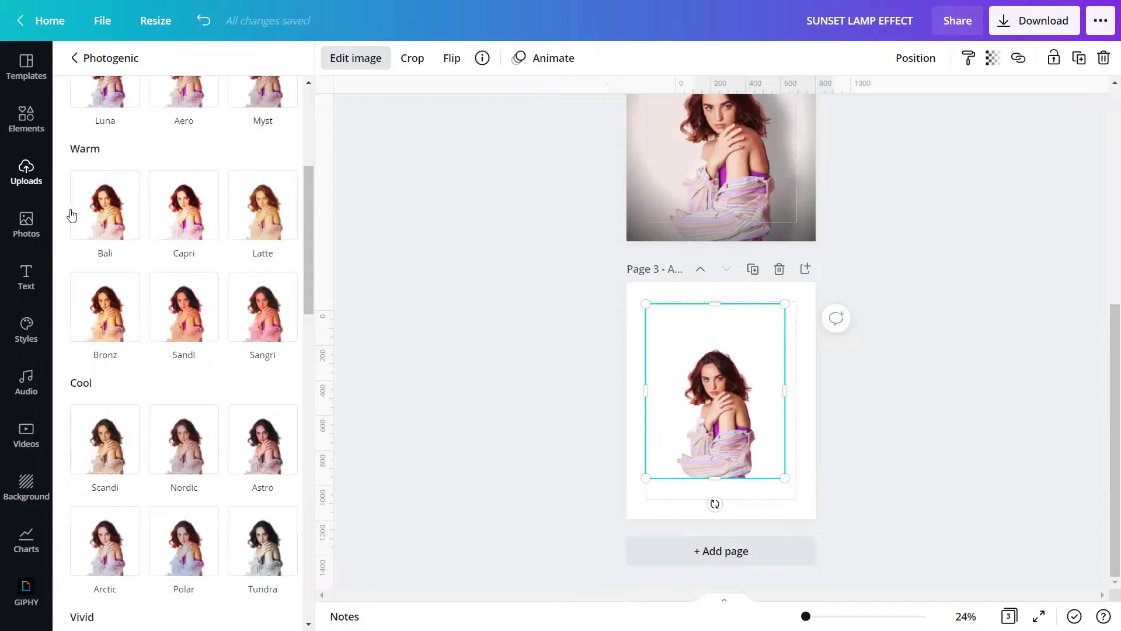
{"action": "left_click", "coordinate": [188, 316]}
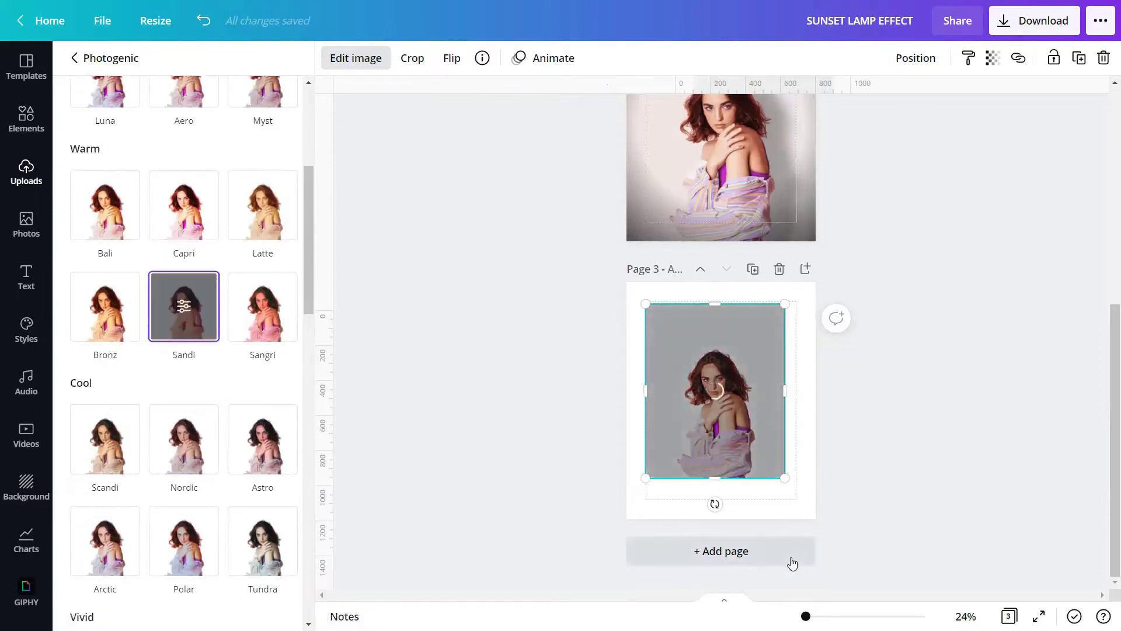
{"action": "left_click", "coordinate": [241, 604]}
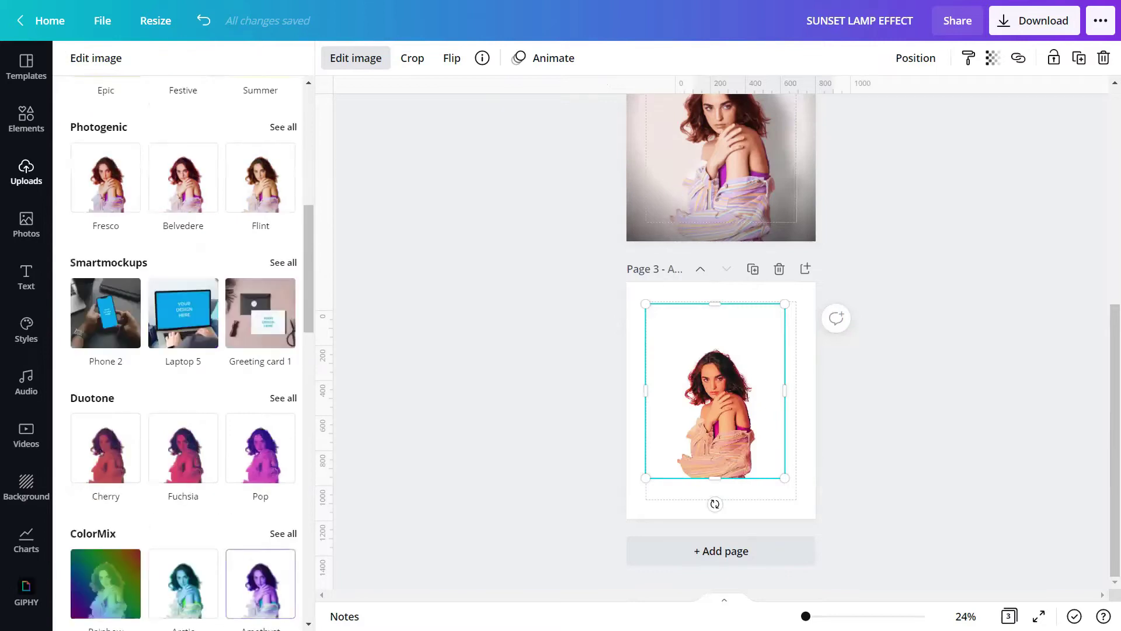
{"action": "left_click_drag", "start_coordinate": [806, 617], "coordinate": [821, 616]}
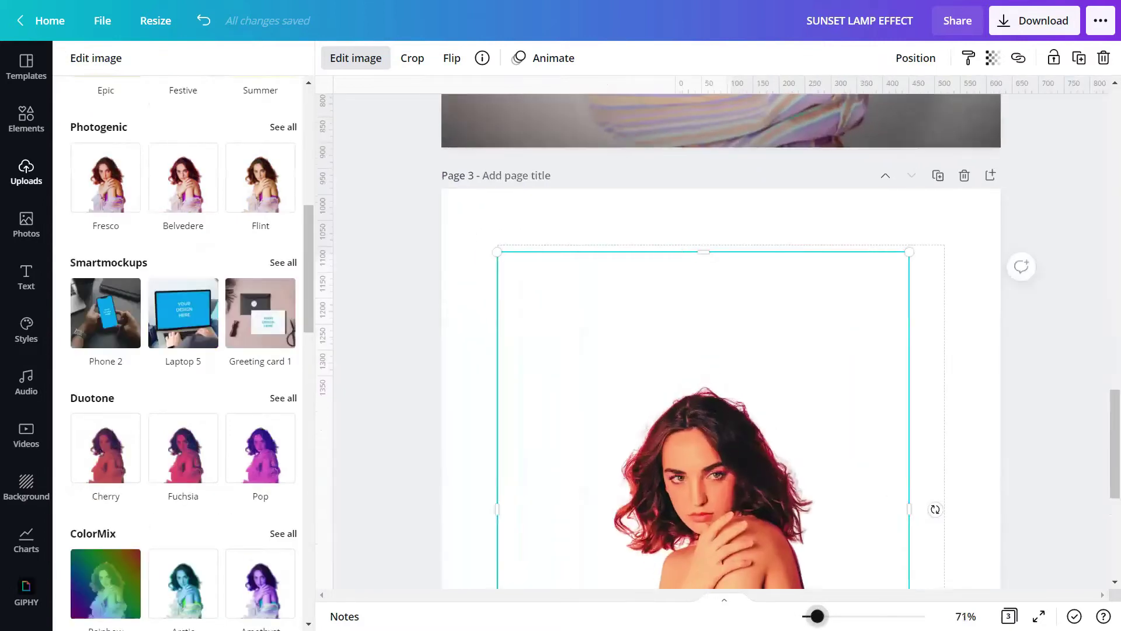
{"action": "scroll", "coordinate": [816, 536], "scroll_direction": "down", "scroll_amount": 3}
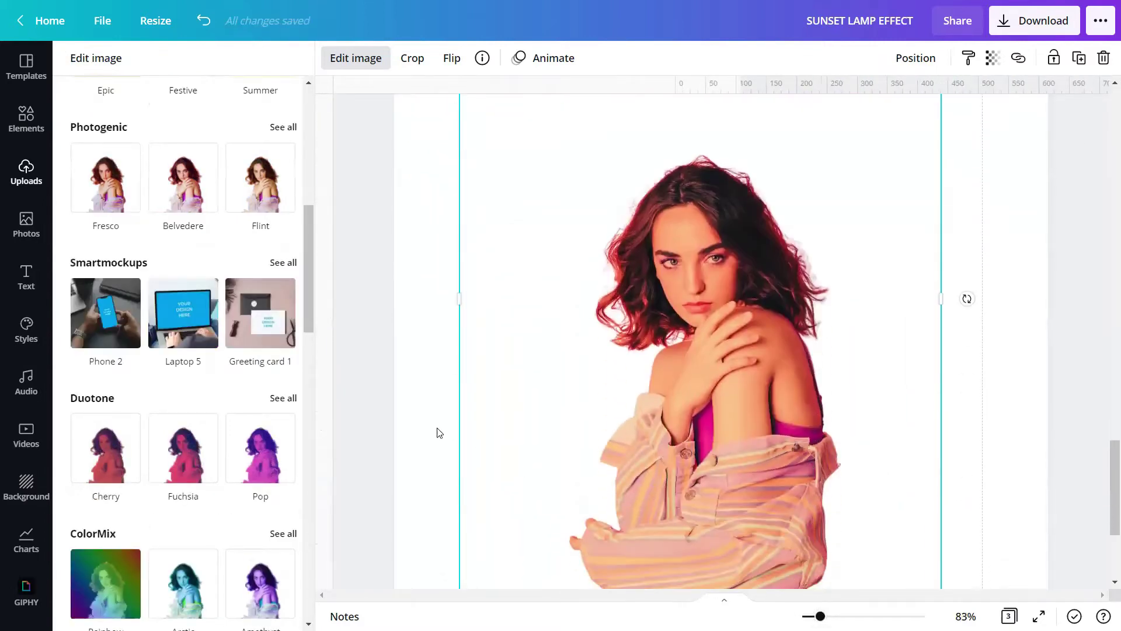
{"action": "left_click", "coordinate": [357, 418]}
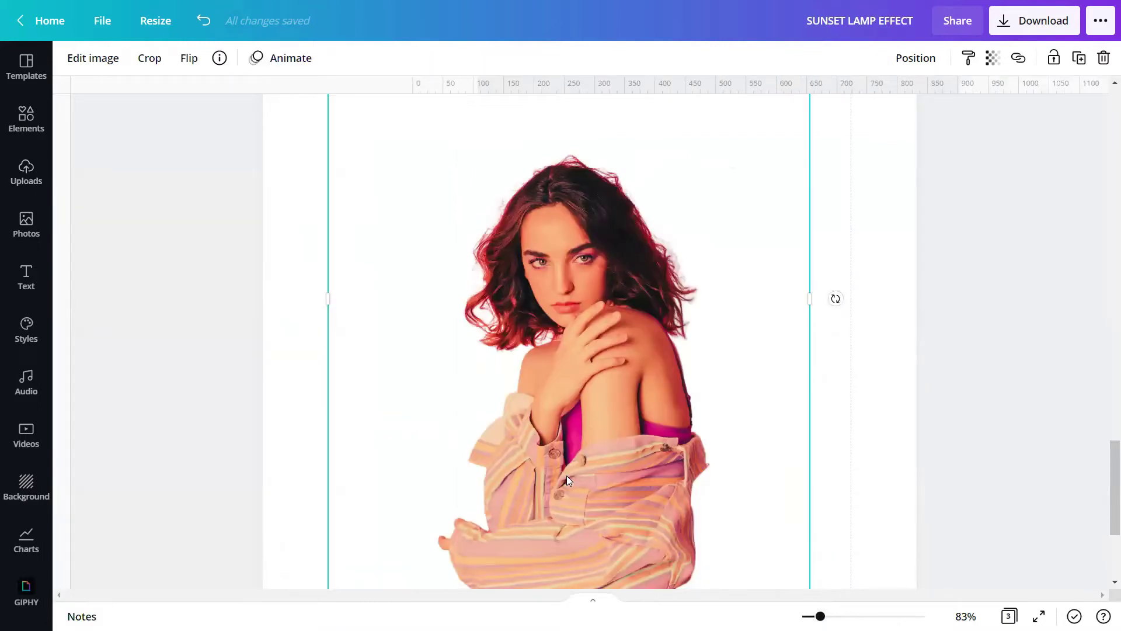
- Move the filtered cutout from Page 3 onto the Page 2 vignette background
{"action": "left_click_drag", "start_coordinate": [821, 616], "coordinate": [809, 616]}
{"action": "scroll", "coordinate": [694, 567], "scroll_direction": "up", "scroll_amount": 3}
{"action": "mouse_move", "coordinate": [588, 529]}
{"action": "left_mouse_down"}
{"action": "mouse_move", "coordinate": [576, 170]}
{"action": "mouse_move", "coordinate": [586, 175]}
{"action": "left_mouse_up"}
{"action": "scroll", "coordinate": [586, 175], "scroll_direction": "up", "scroll_amount": 2}
{"action": "scroll", "coordinate": [587, 175], "scroll_direction": "up", "scroll_amount": 3}
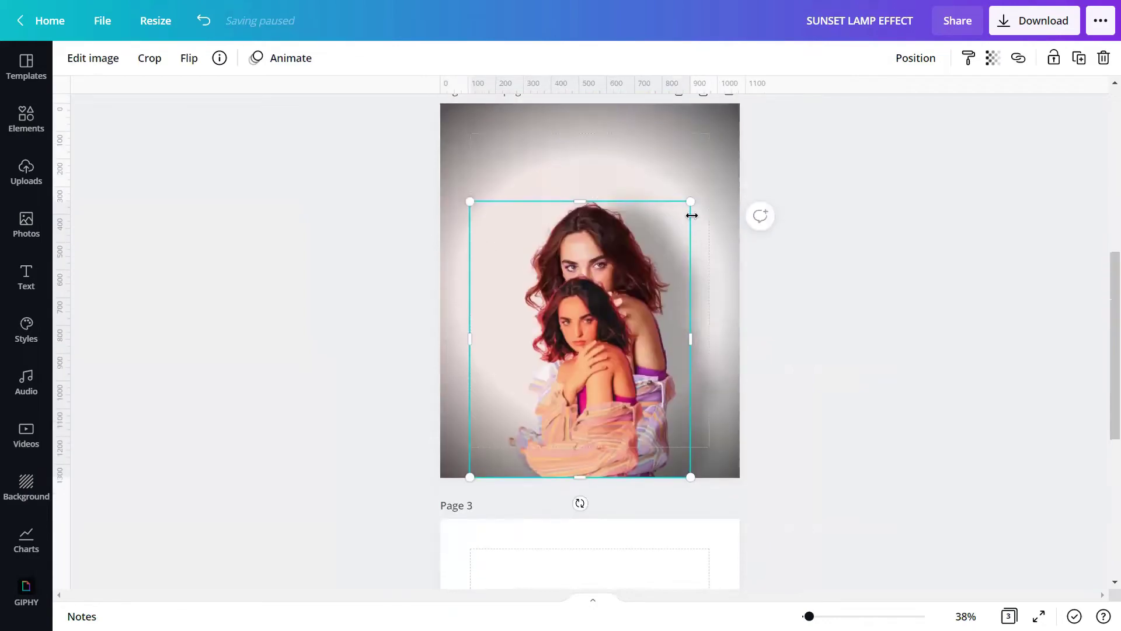
{"action": "left_click_drag", "start_coordinate": [693, 195], "coordinate": [748, 143]}
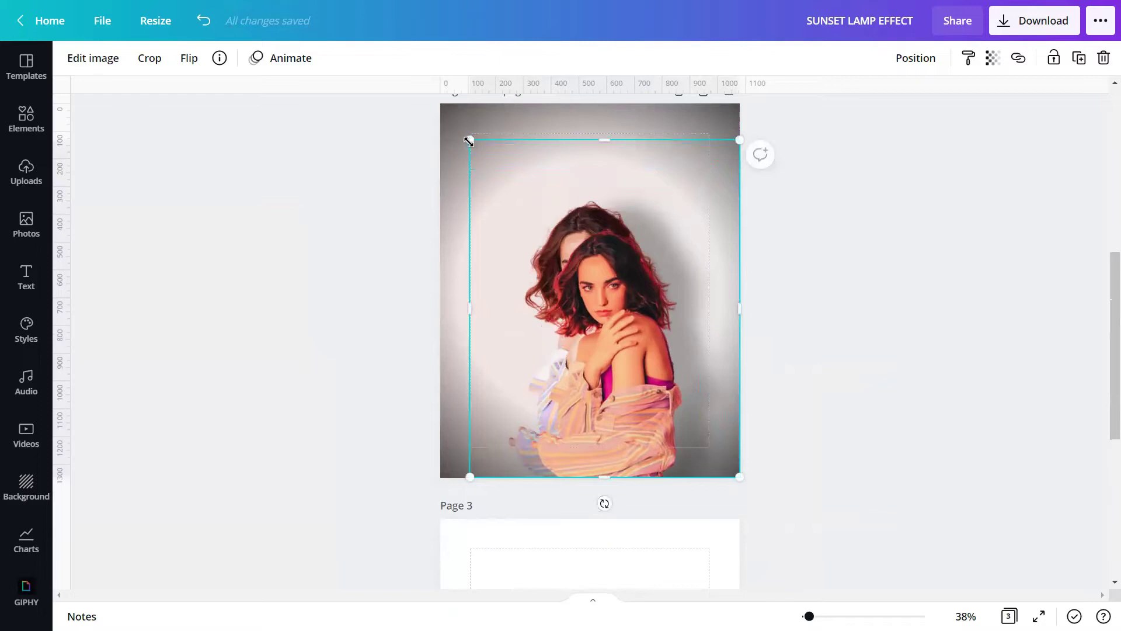
- Stretch the cutout to fill Page 2 and lock it in place
{"action": "left_click_drag", "start_coordinate": [469, 141], "coordinate": [439, 108]}
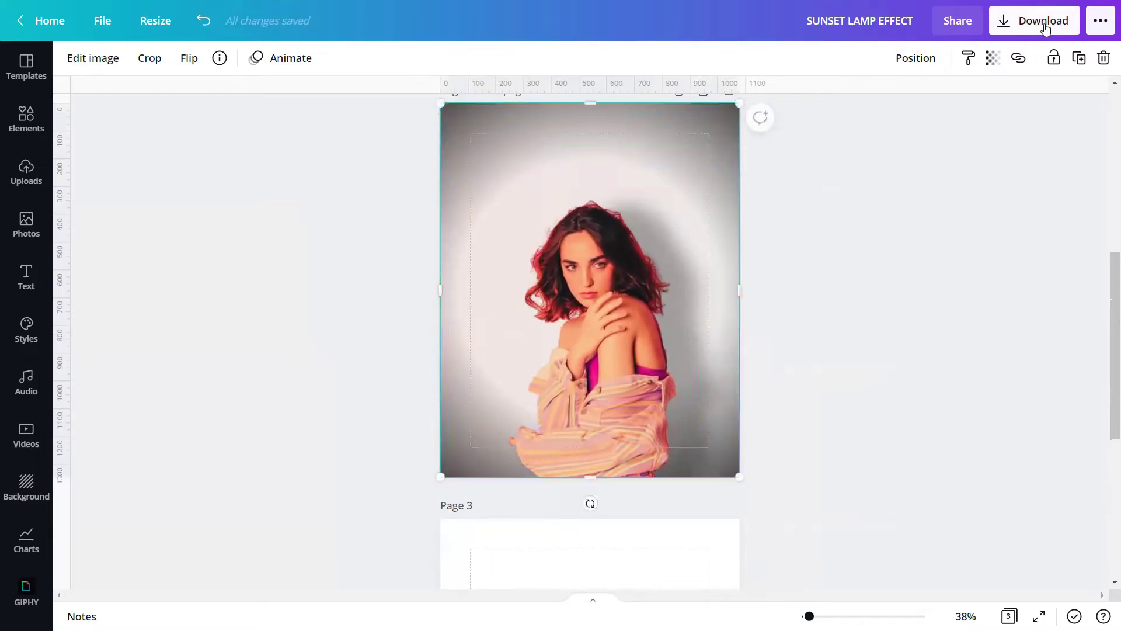
{"action": "left_click", "coordinate": [1055, 59]}
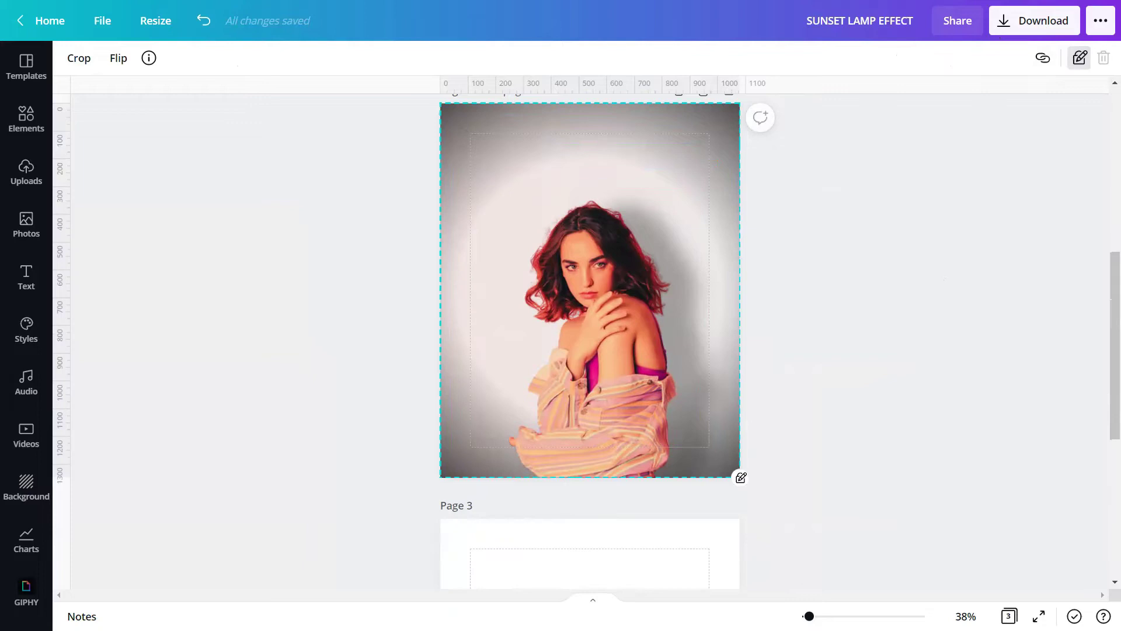
{"action": "left_click", "coordinate": [814, 616]}
{"action": "scroll", "coordinate": [823, 462], "scroll_direction": "up", "scroll_amount": 1}
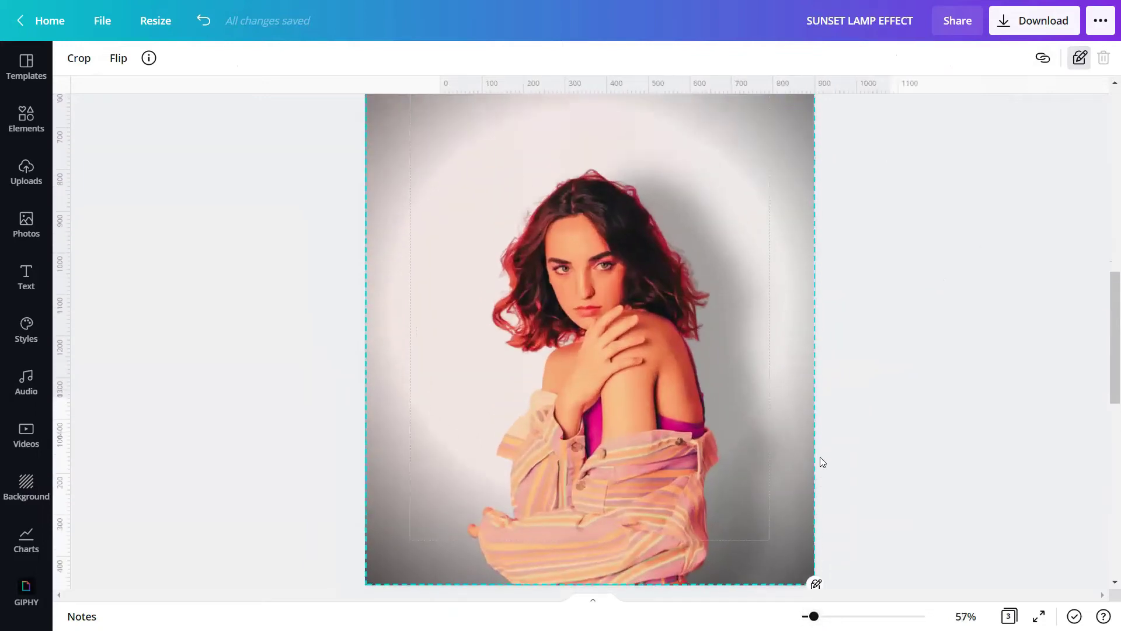
{"action": "scroll", "coordinate": [822, 462], "scroll_direction": "up", "scroll_amount": 1}
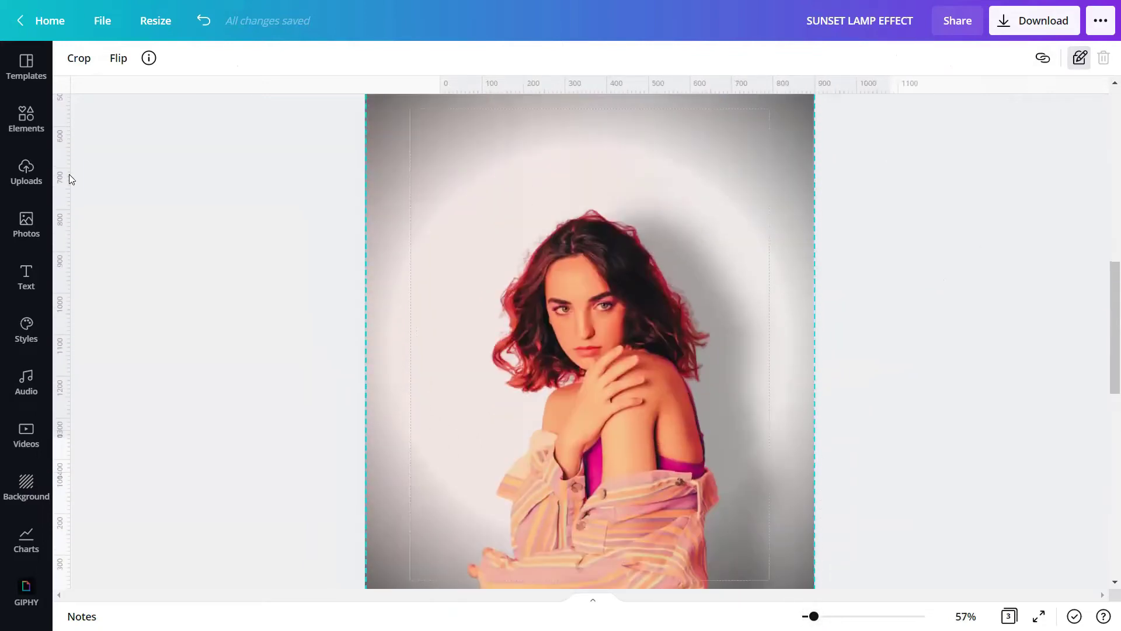
- Search graphics for 'warm colors illustration' and add the orange radial gradient glow
{"action": "left_click", "coordinate": [26, 120]}
{"action": "left_click", "coordinate": [120, 65]}
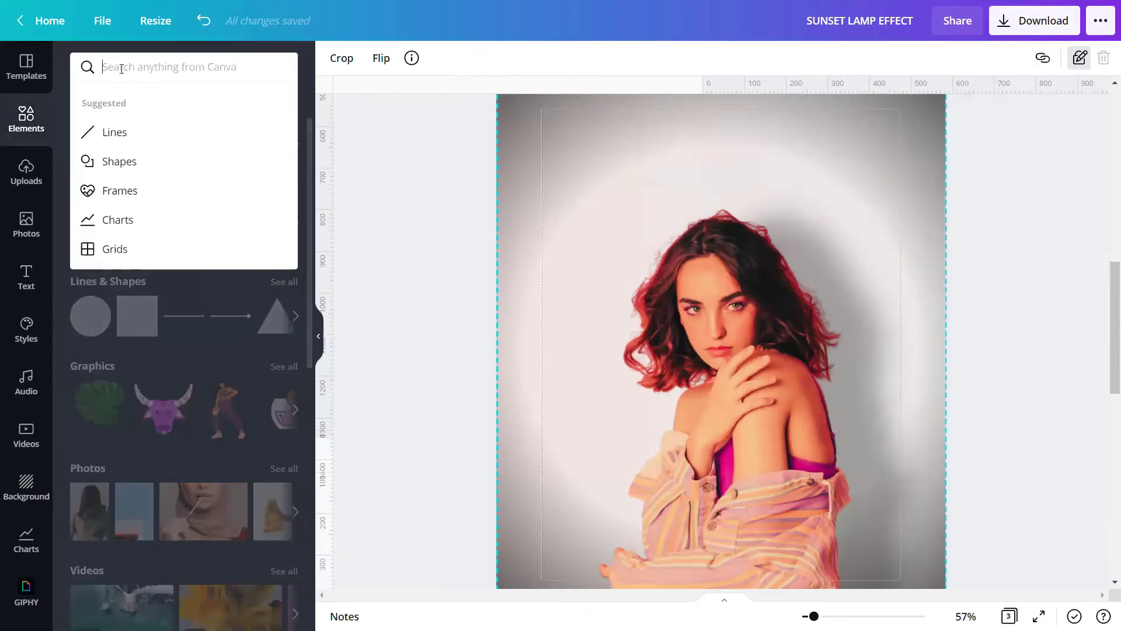
{"action": "type", "text": "WARM COLOR"}
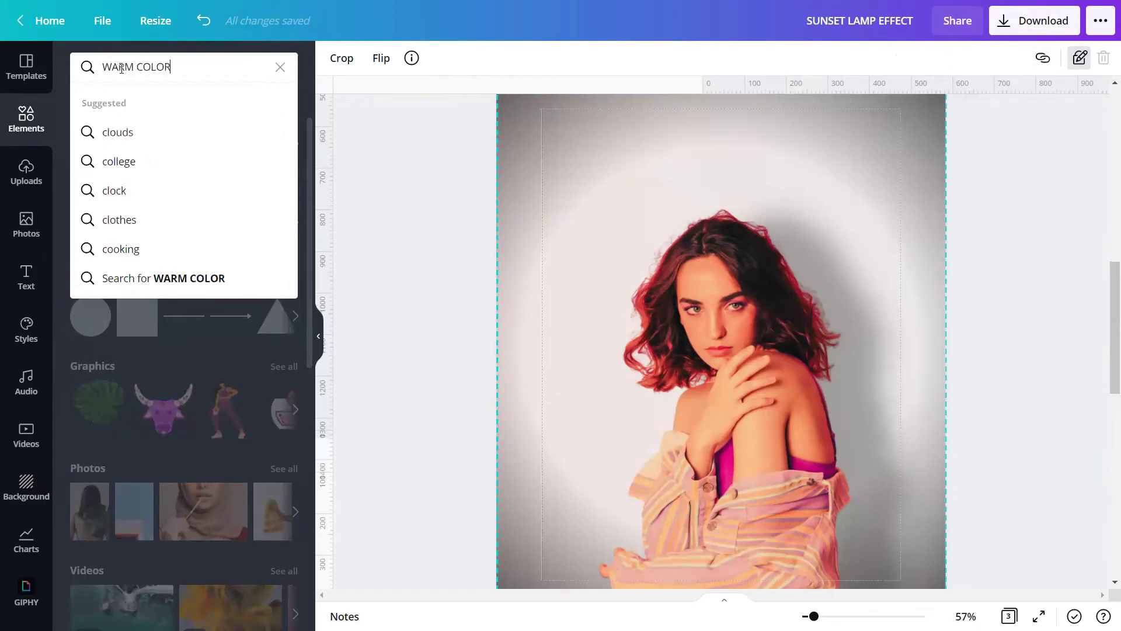
{"action": "type", "text": "S ILLUSTRATION"}
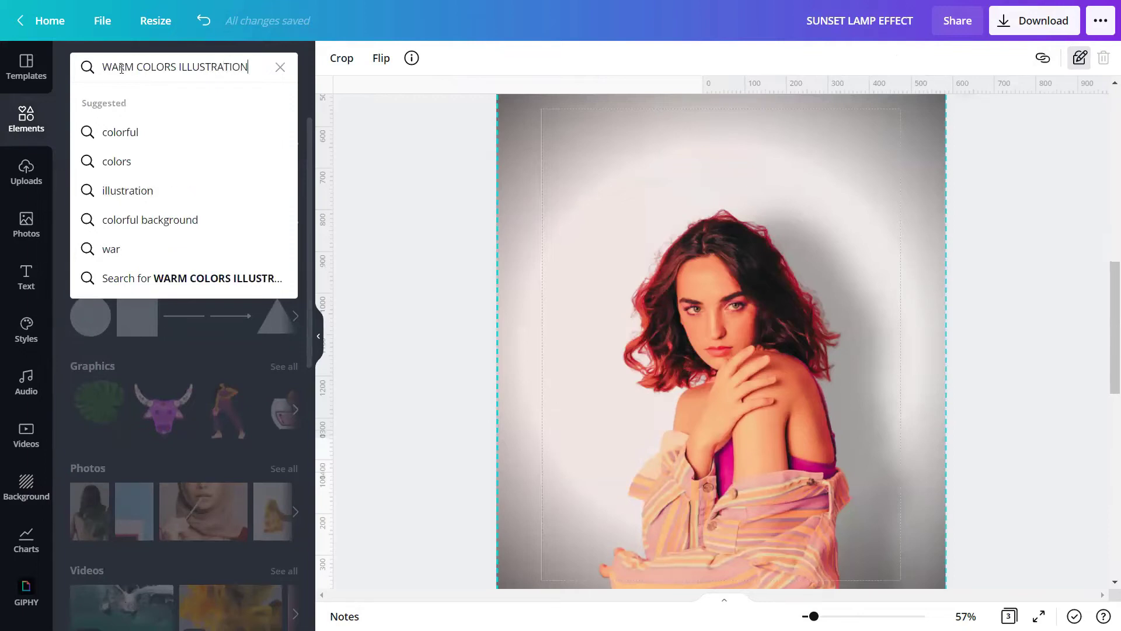
{"action": "key", "text": "Return"}
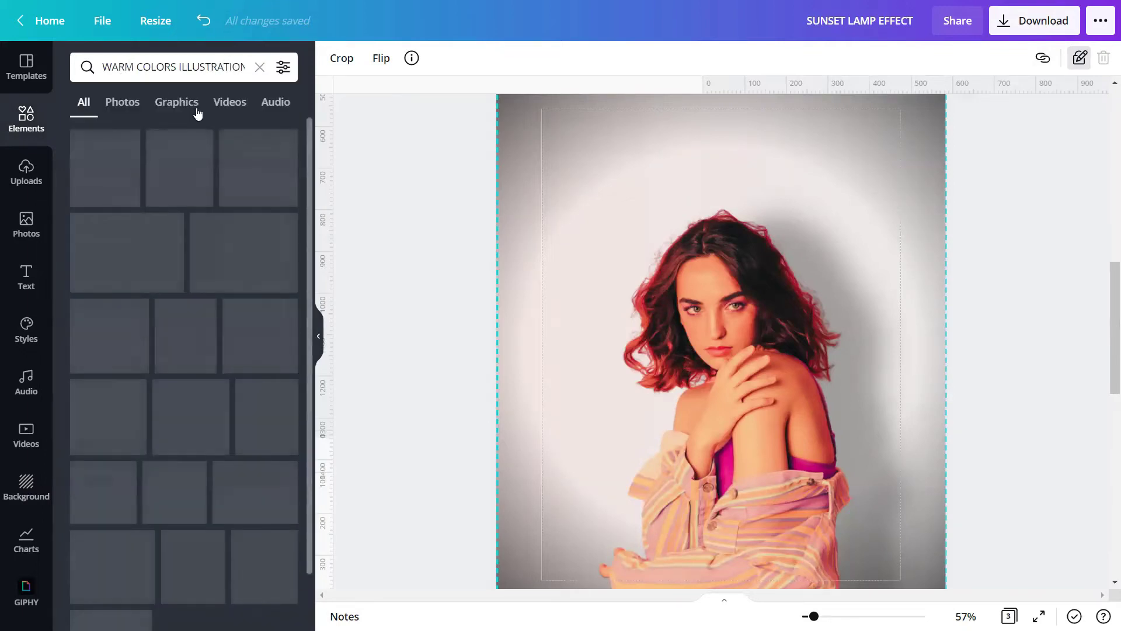
{"action": "left_click", "coordinate": [177, 104]}
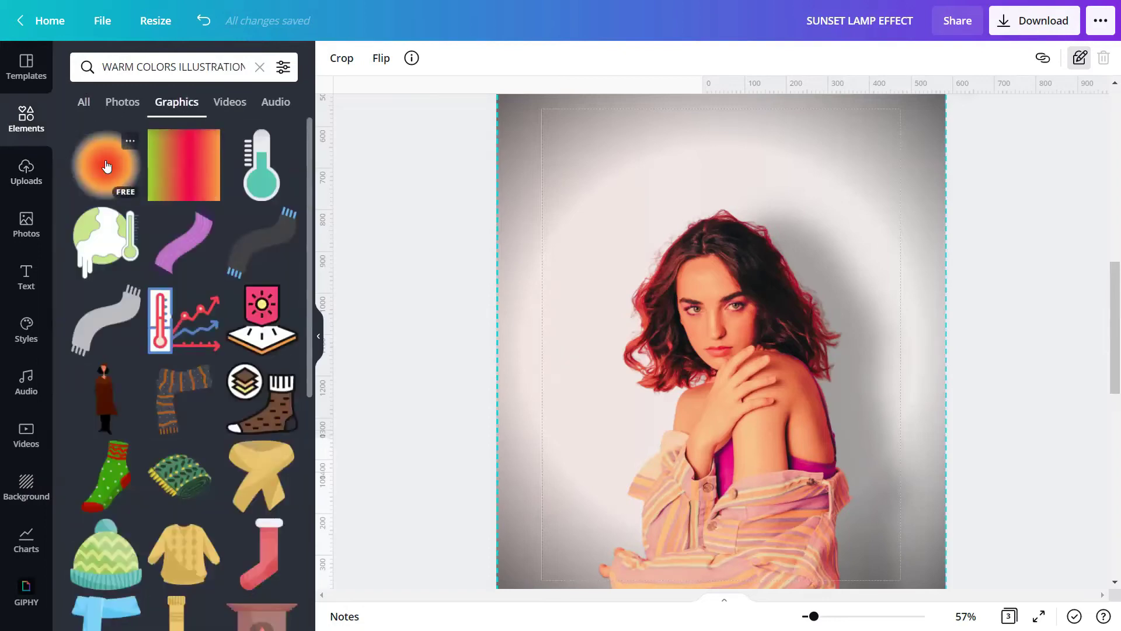
{"action": "left_click", "coordinate": [106, 167]}
{"action": "left_click", "coordinate": [447, 386]}
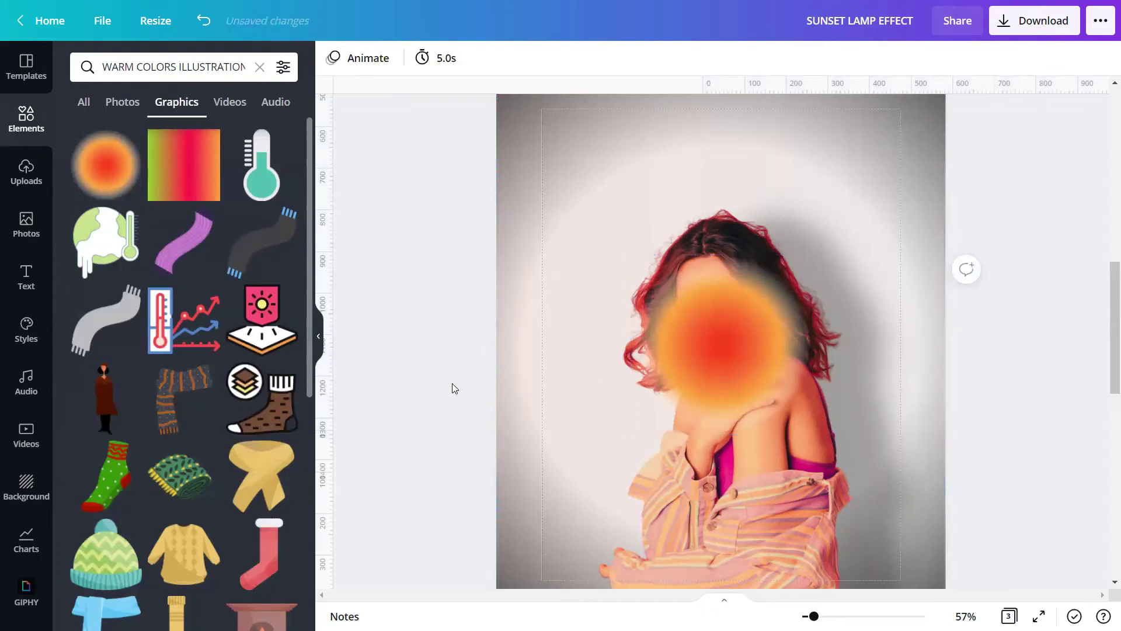
{"action": "left_click", "coordinate": [316, 339]}
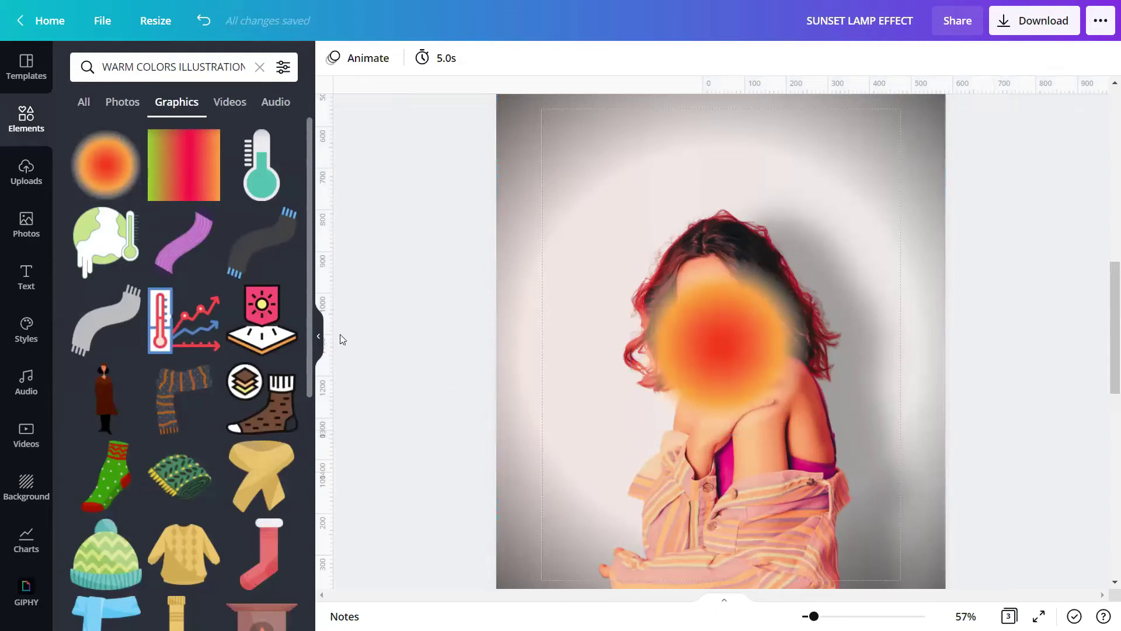
{"action": "left_click", "coordinate": [563, 342]}
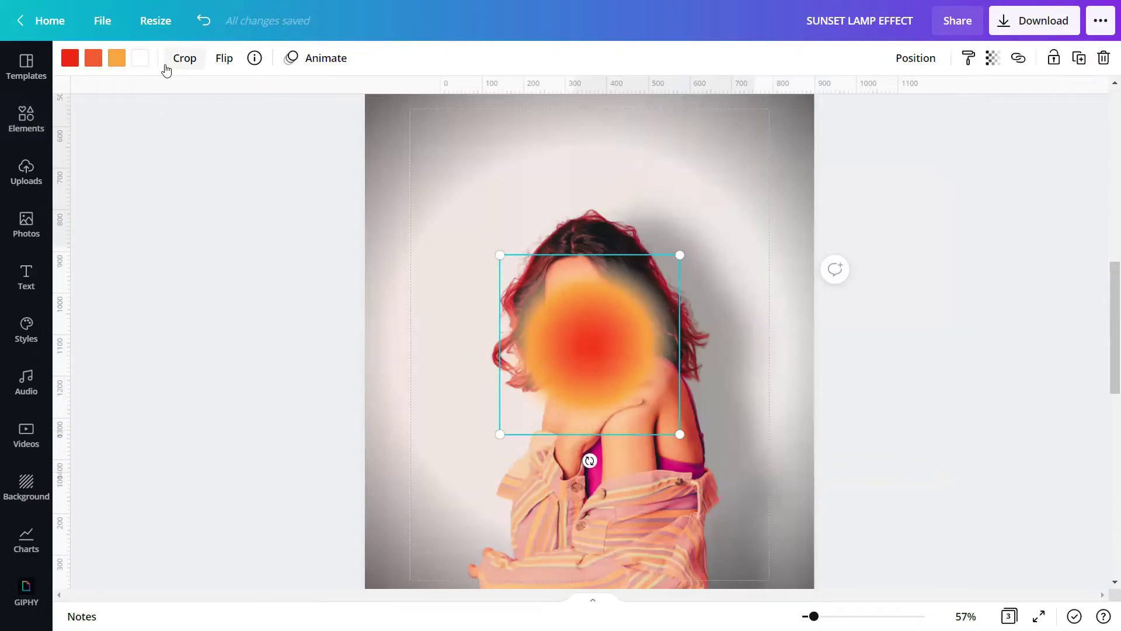
- Set the glow's first two colours to orange #FFA53B
{"action": "left_click", "coordinate": [72, 58]}
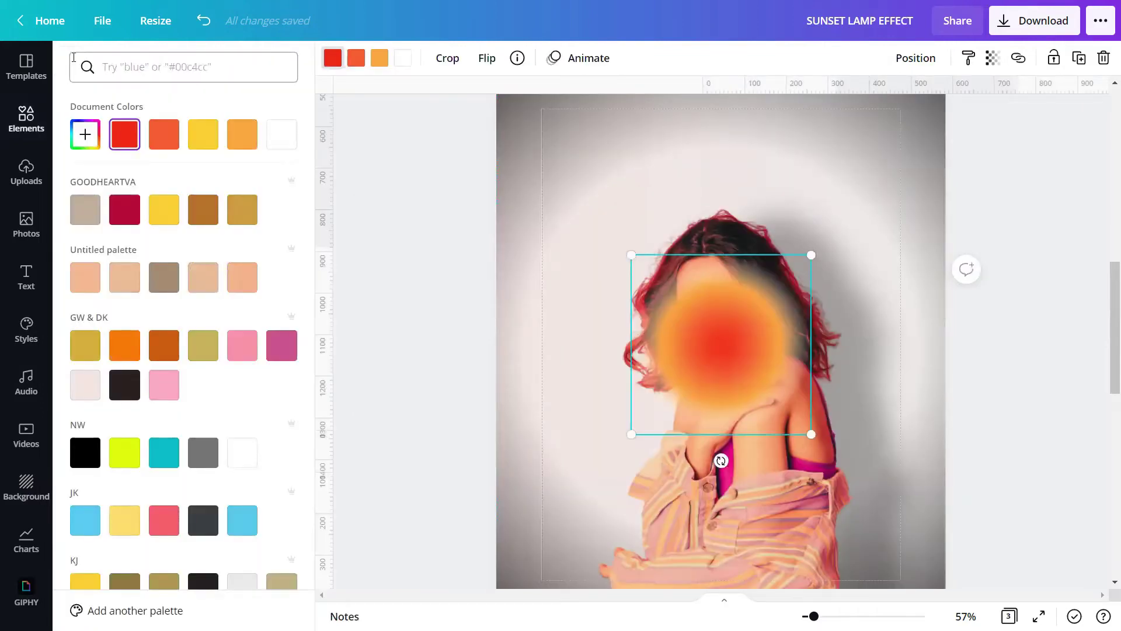
{"action": "left_click", "coordinate": [105, 66]}
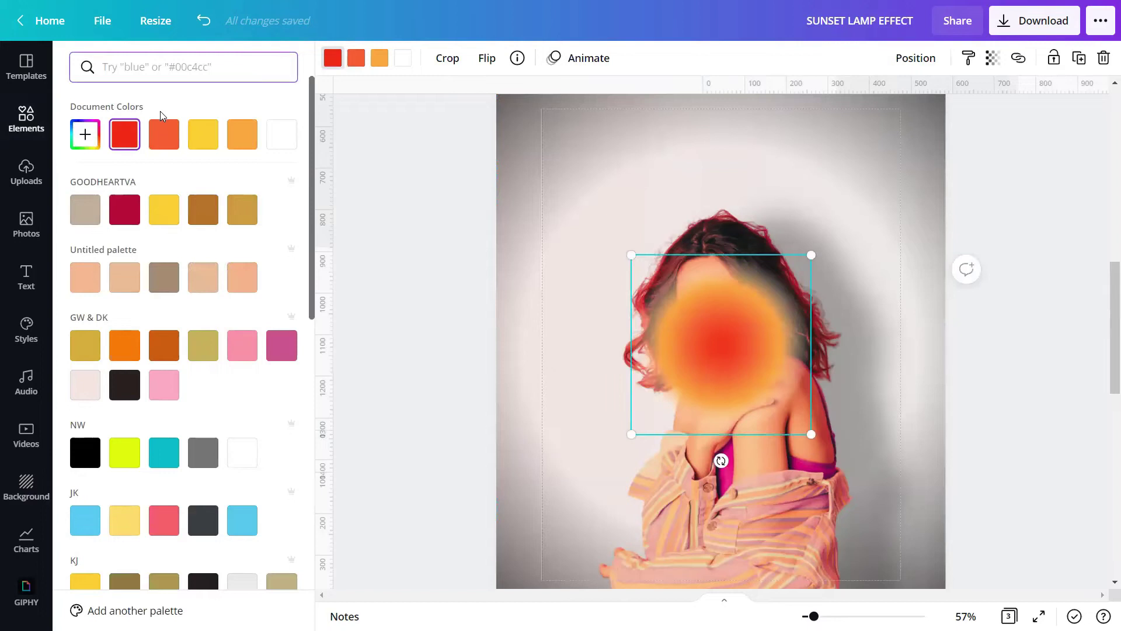
{"action": "type", "text": "#"}
{"action": "type", "text": "FFA"}
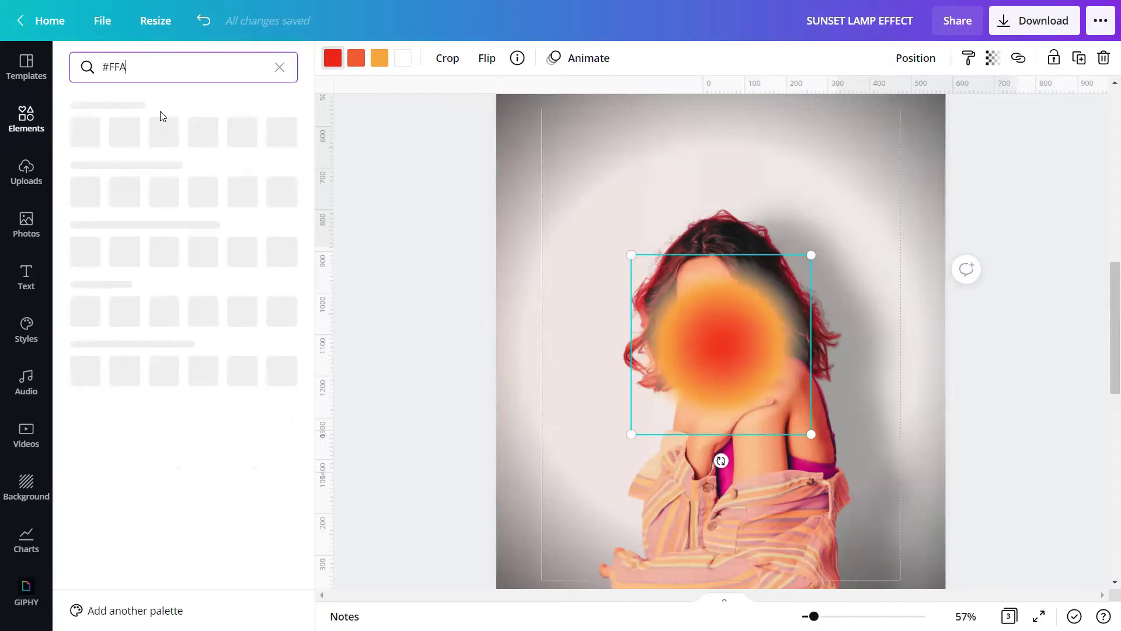
{"action": "type", "text": "53"}
{"action": "type", "text": "B"}
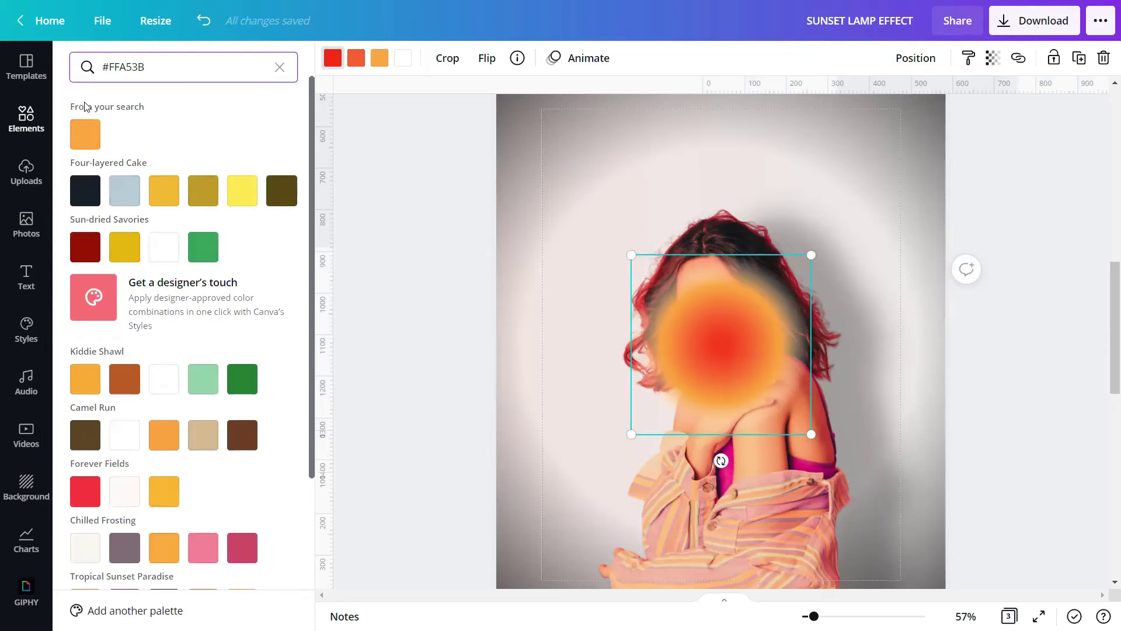
{"action": "left_click", "coordinate": [85, 134]}
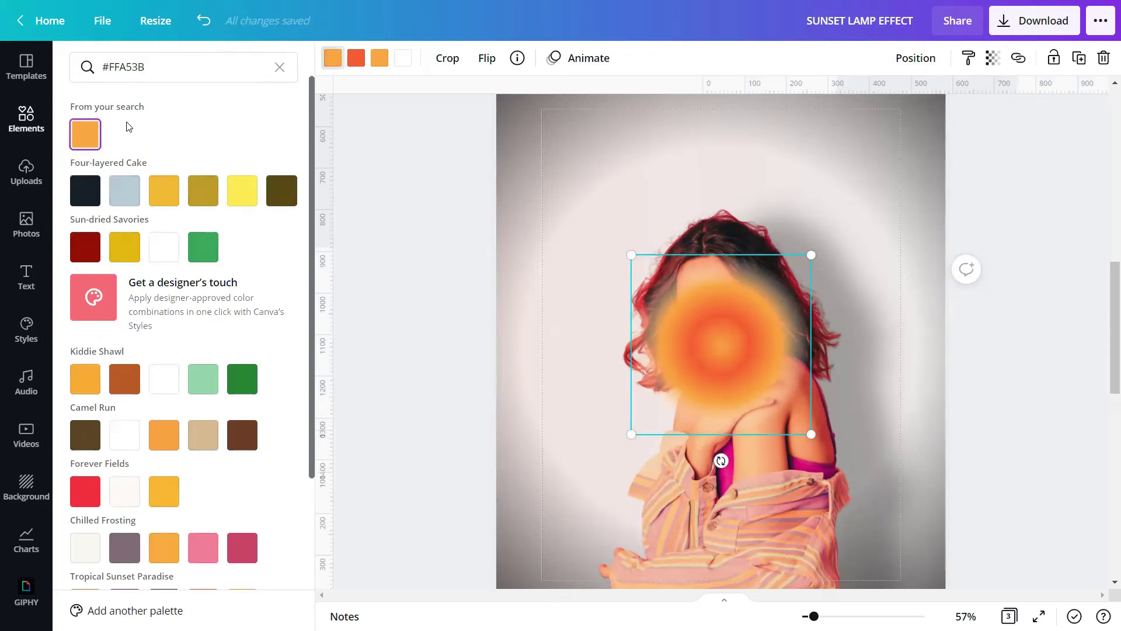
{"action": "left_click", "coordinate": [355, 58]}
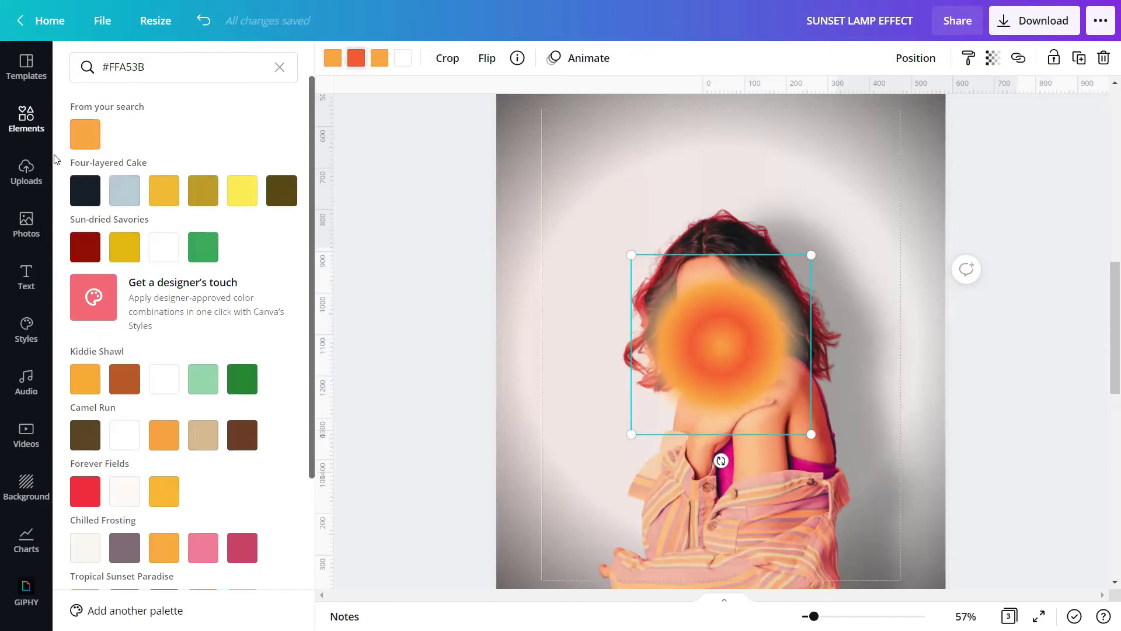
{"action": "left_click", "coordinate": [82, 131]}
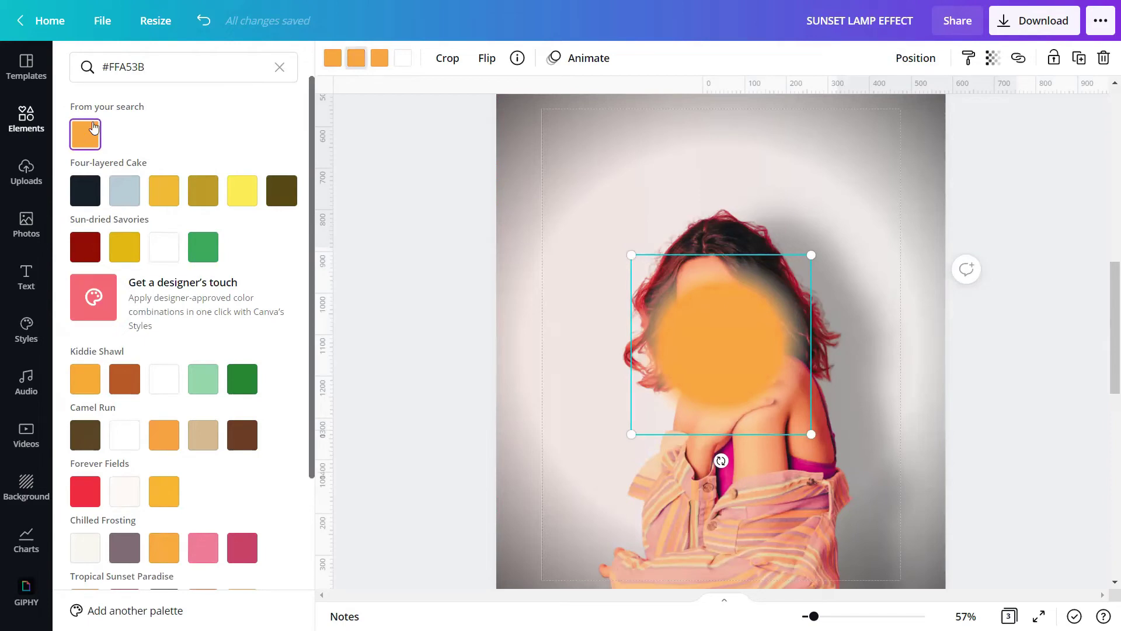
- Set the glow's last two colours to red #EB2411
{"action": "left_click", "coordinate": [381, 58]}
{"action": "left_click", "coordinate": [158, 64]}
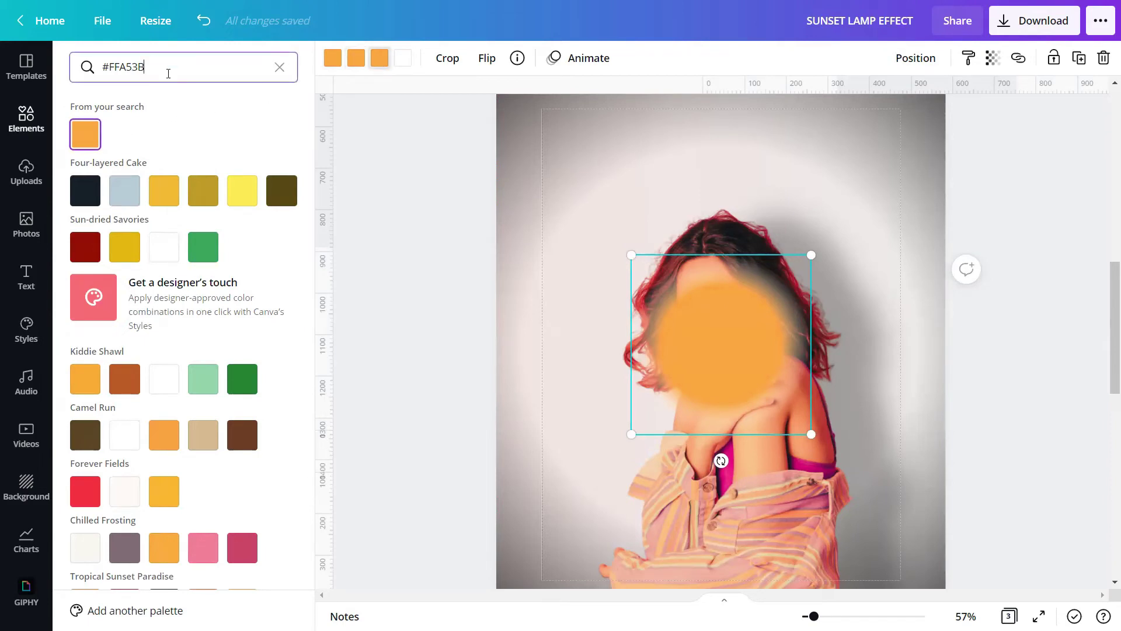
{"action": "key", "text": "BackSpace"}
{"action": "key", "text": "BackSpace"}
{"action": "key", "text": "BackSpace"}
{"action": "key", "text": "BackSpace"}
{"action": "key", "text": "BackSpace"}
{"action": "key", "text": "BackSpace"}
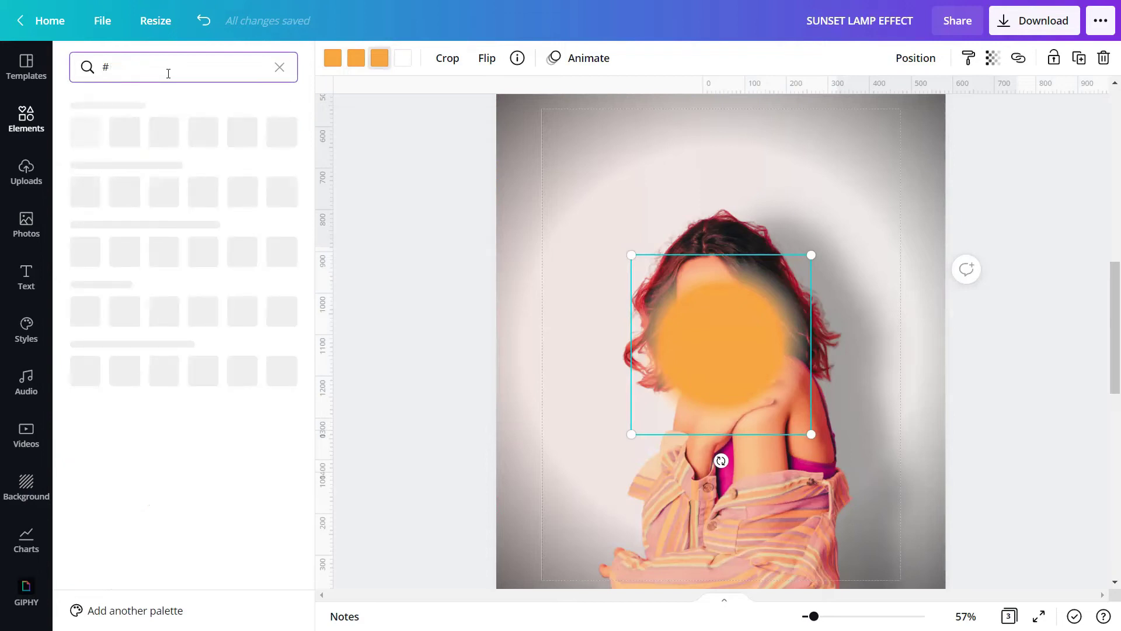
{"action": "type", "text": "EB241"}
{"action": "type", "text": "1"}
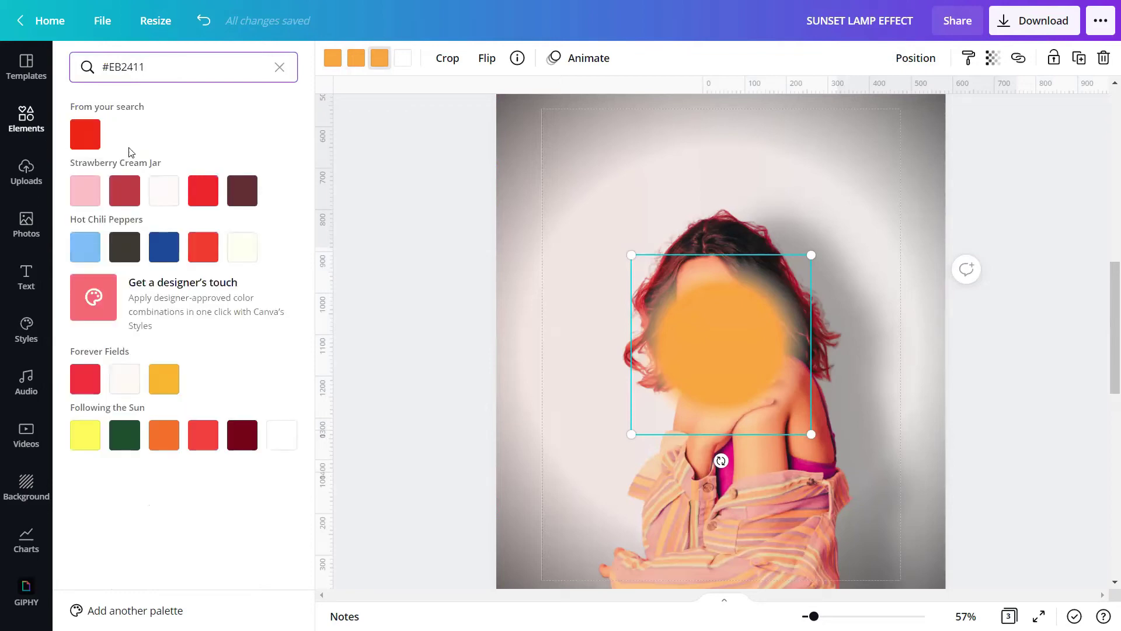
{"action": "left_click", "coordinate": [94, 139]}
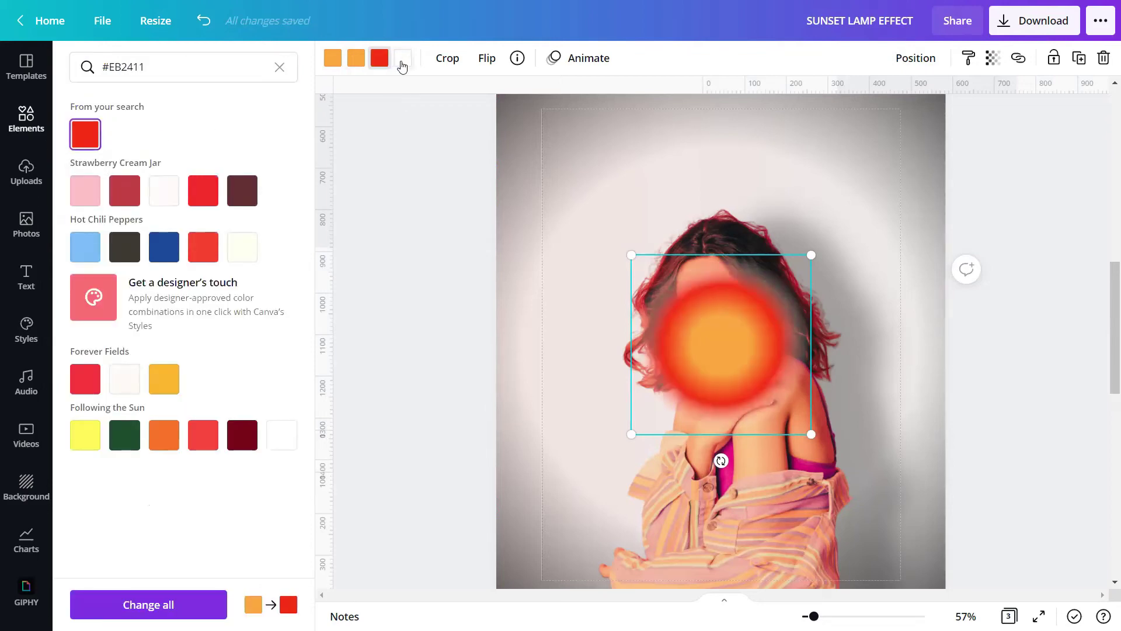
{"action": "left_click", "coordinate": [403, 66]}
{"action": "left_click", "coordinate": [89, 139]}
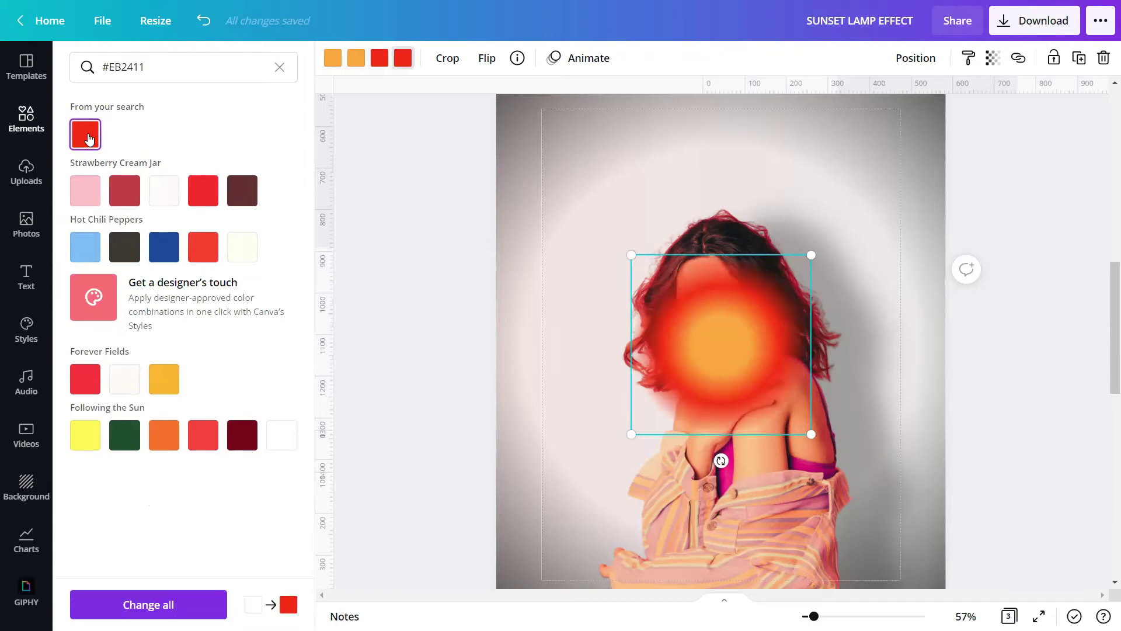
{"action": "left_click", "coordinate": [382, 238]}
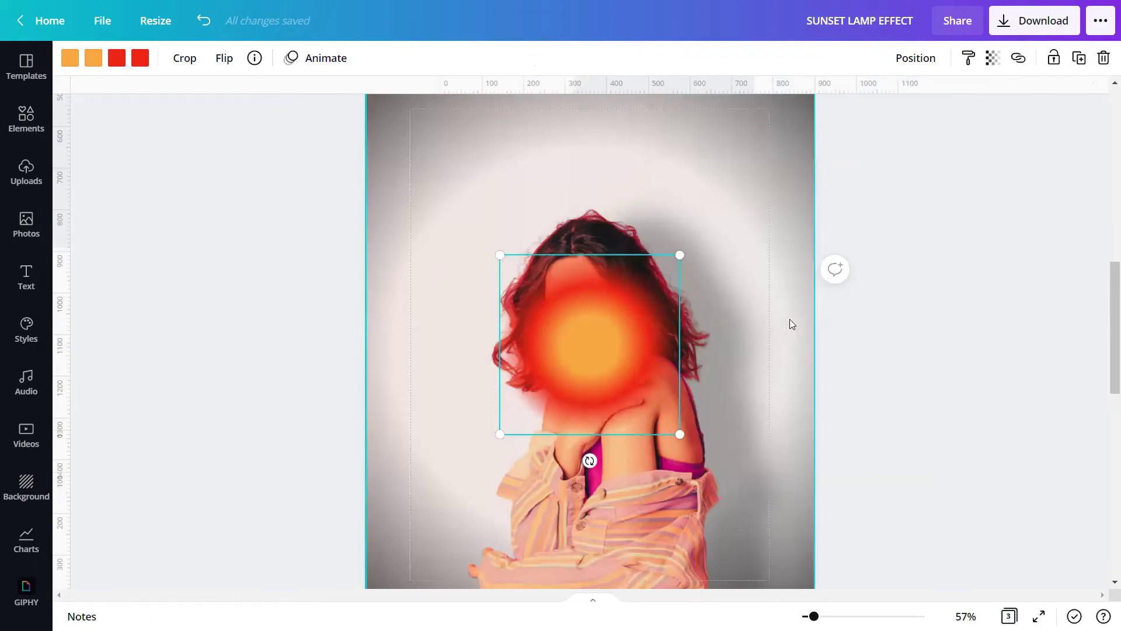
- Set the glow's transparency to 85
{"action": "left_click", "coordinate": [993, 58]}
{"action": "double_click", "coordinate": [984, 105]}
{"action": "type", "text": "85"}
{"action": "key", "text": "Return"}
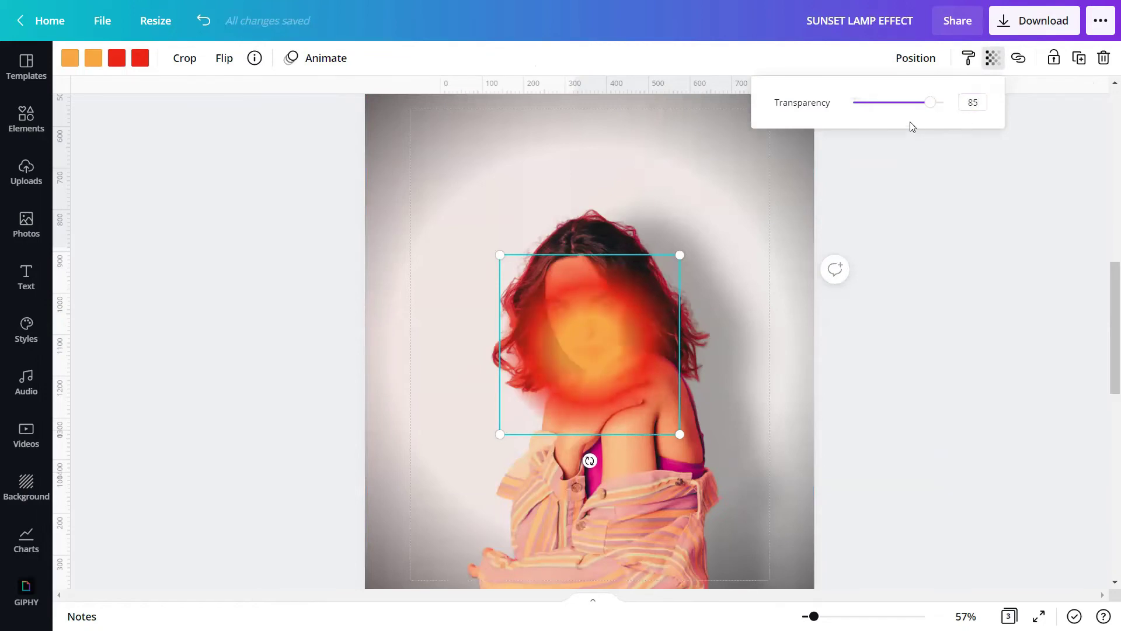
{"action": "left_click", "coordinate": [893, 235]}
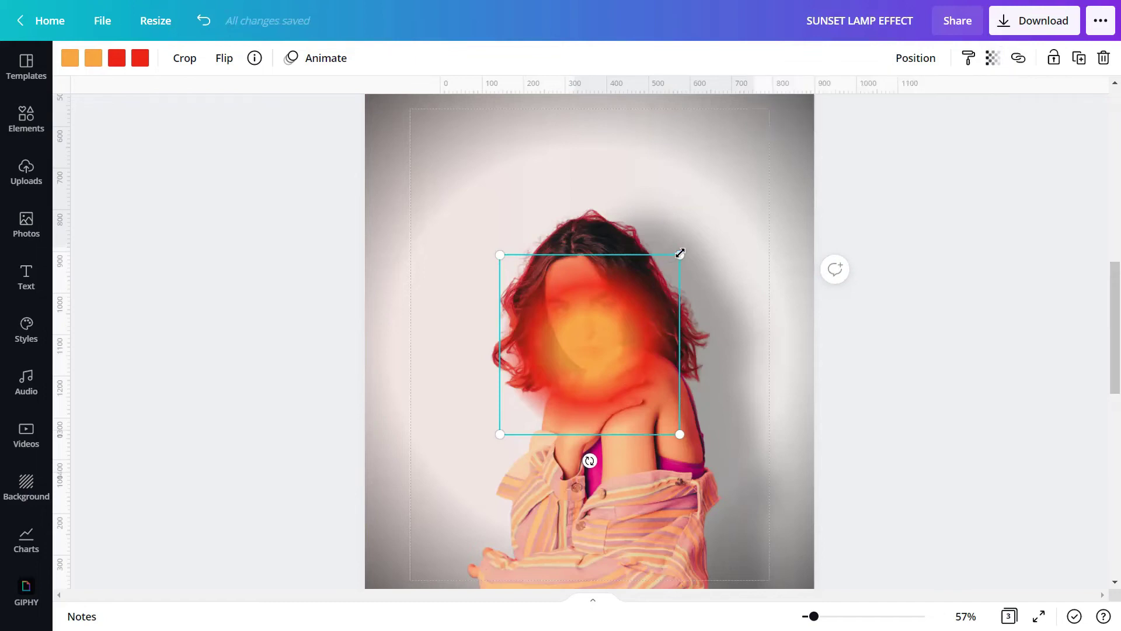
- Enlarge the glow over the page, centre it horizontally, and send it to the back
{"action": "left_click_drag", "start_coordinate": [681, 254], "coordinate": [815, 173]}
{"action": "left_click_drag", "start_coordinate": [479, 438], "coordinate": [316, 525]}
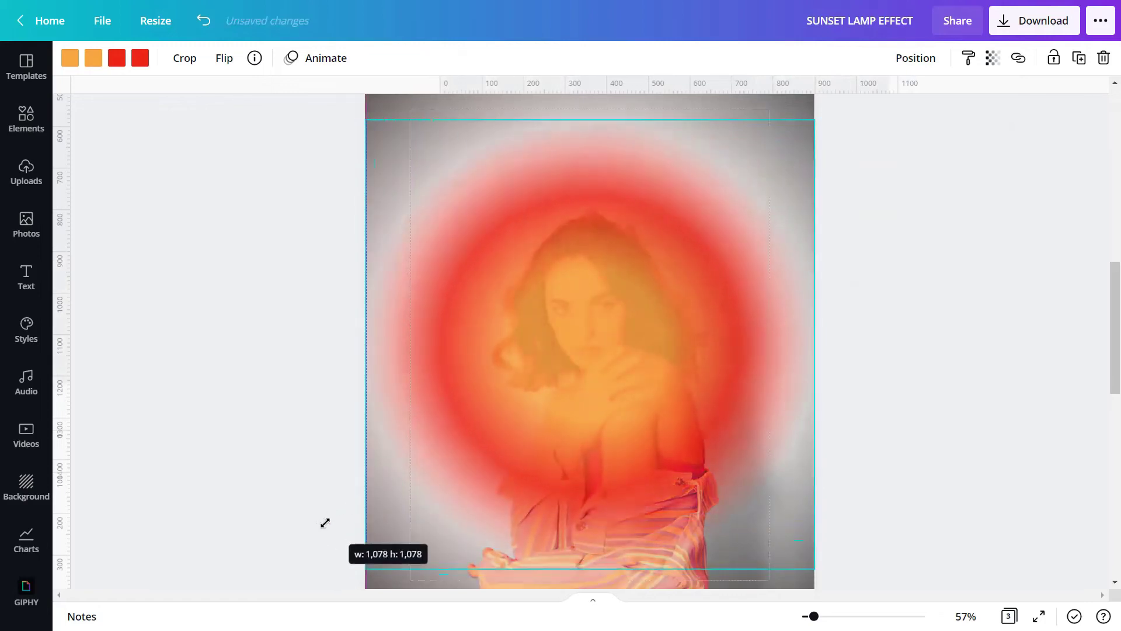
{"action": "left_click_drag", "start_coordinate": [317, 525], "coordinate": [321, 523]}
{"action": "left_click", "coordinate": [922, 66]}
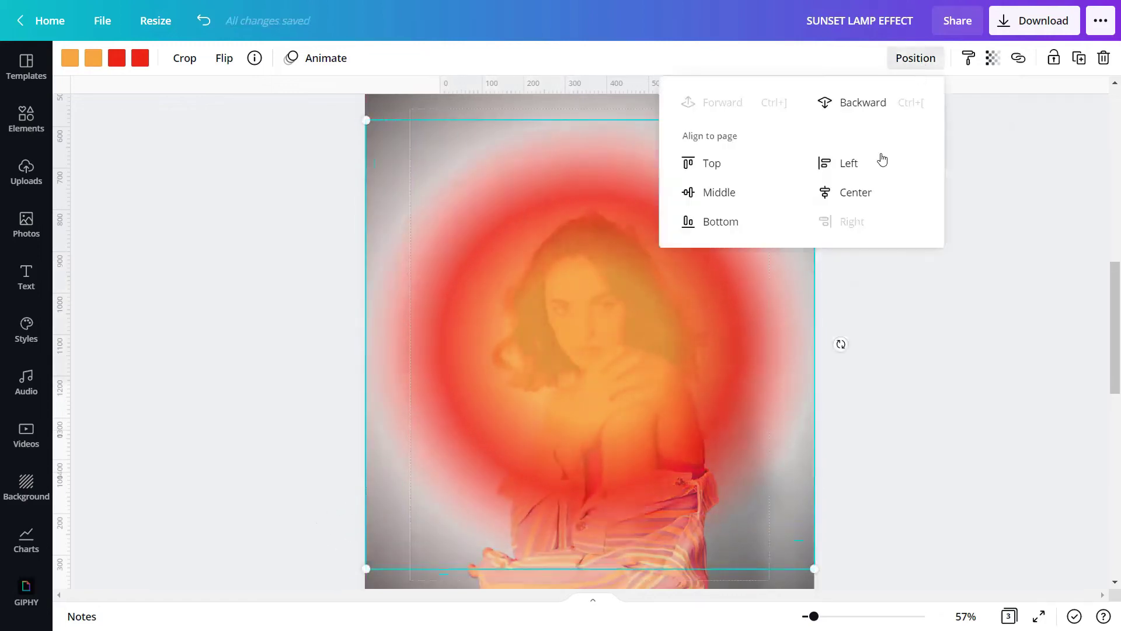
{"action": "left_click", "coordinate": [845, 193]}
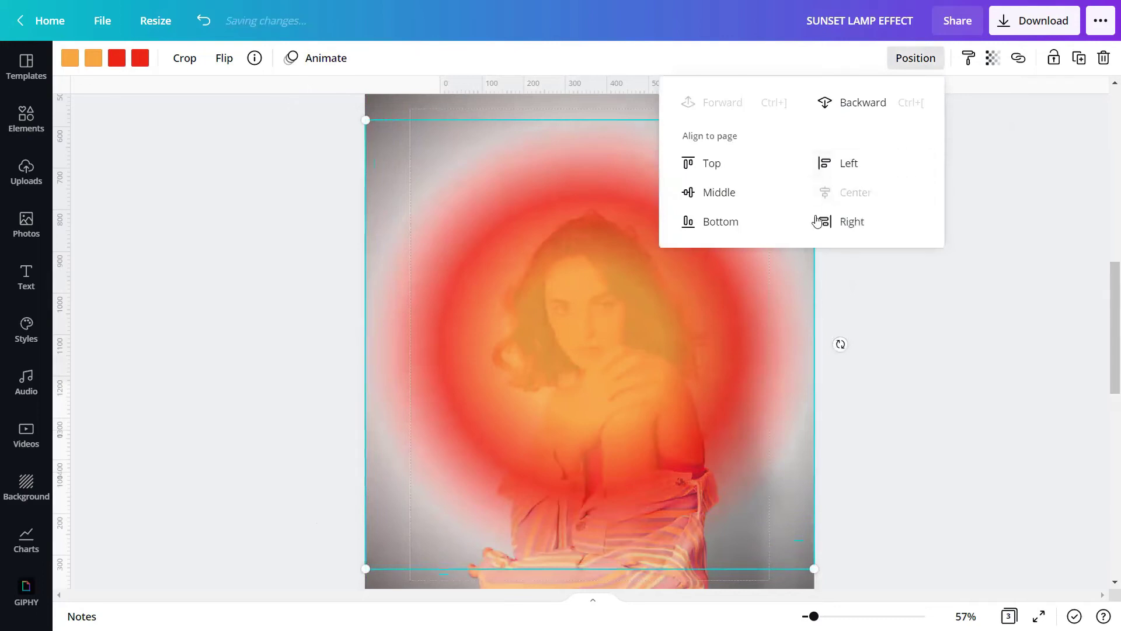
{"action": "right_click", "coordinate": [640, 365]}
{"action": "left_click", "coordinate": [723, 514]}
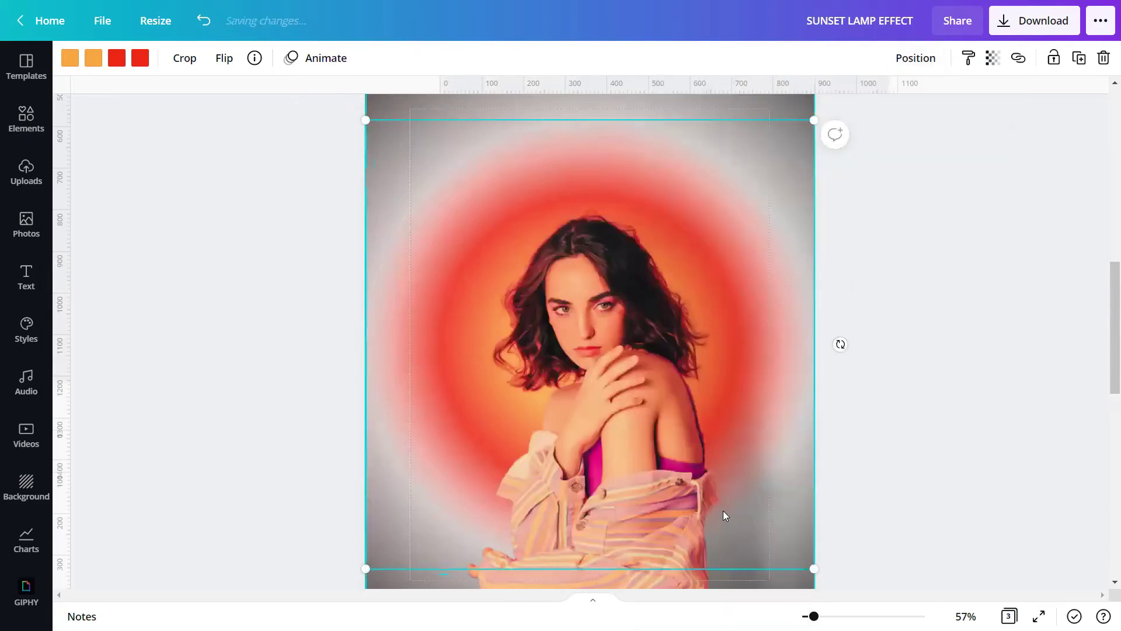
{"action": "left_click", "coordinate": [939, 353]}
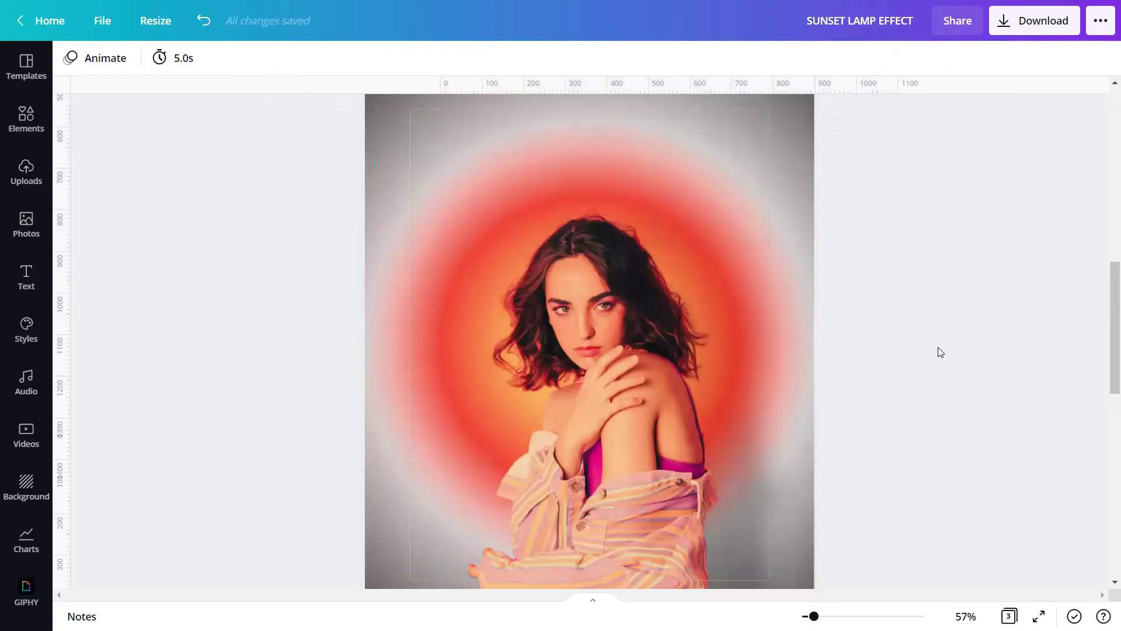
- Search graphics for 'YELLOW DREAMY GRADIENT CIRCLE' and add the first yellow circle
{"action": "left_click", "coordinate": [26, 128]}
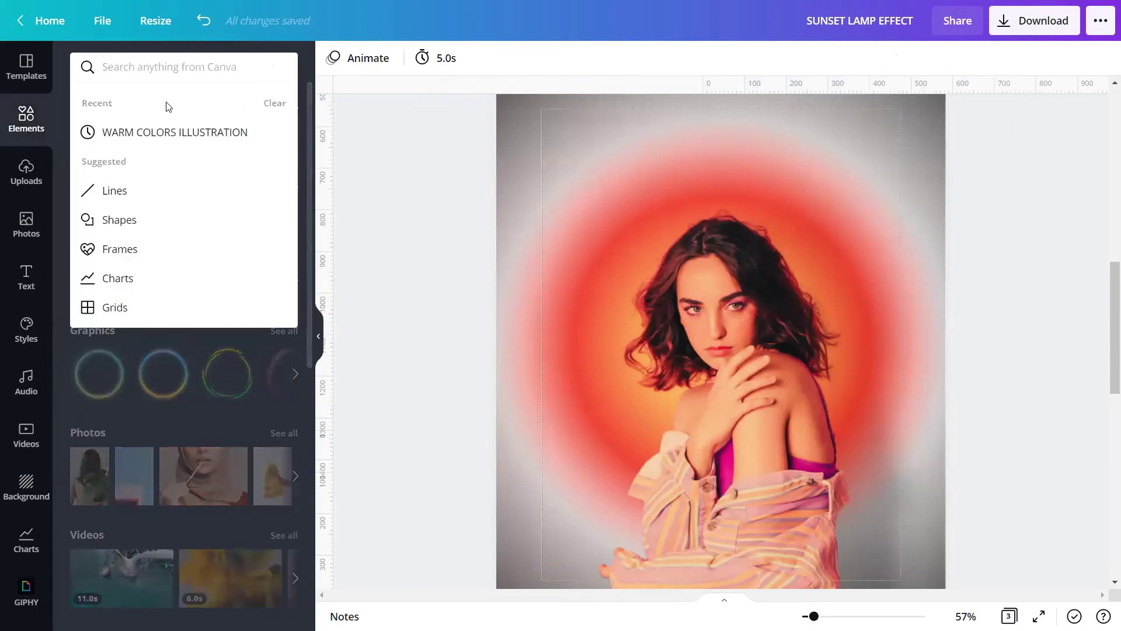
{"action": "type", "text": "YELLOW DREAMY GRADIENT CIRCLE"}
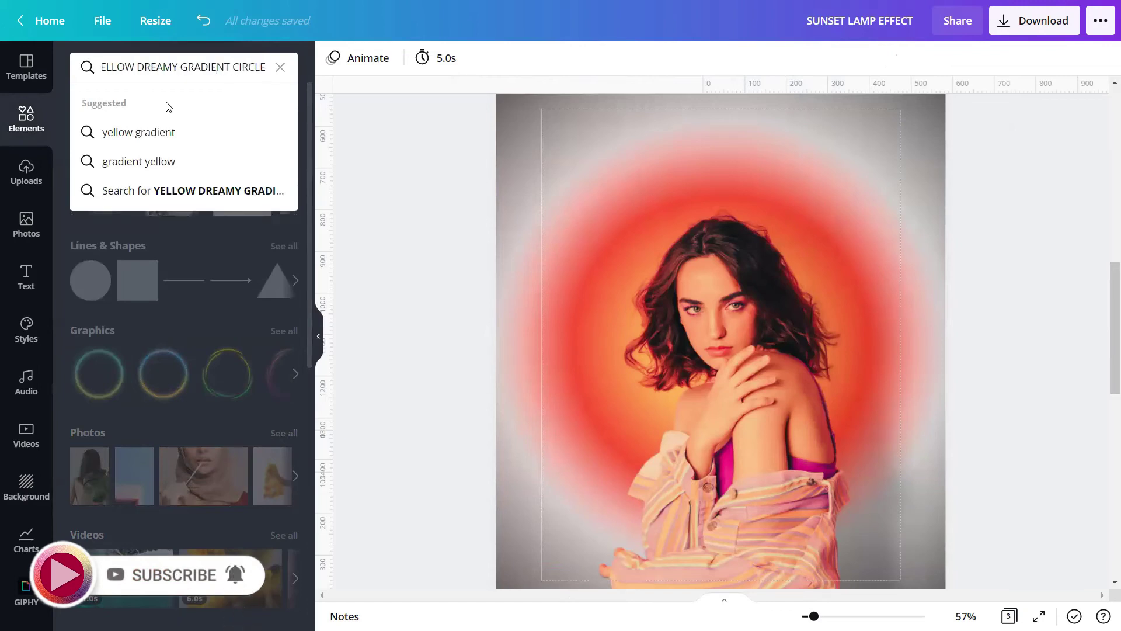
{"action": "key", "text": "Return"}
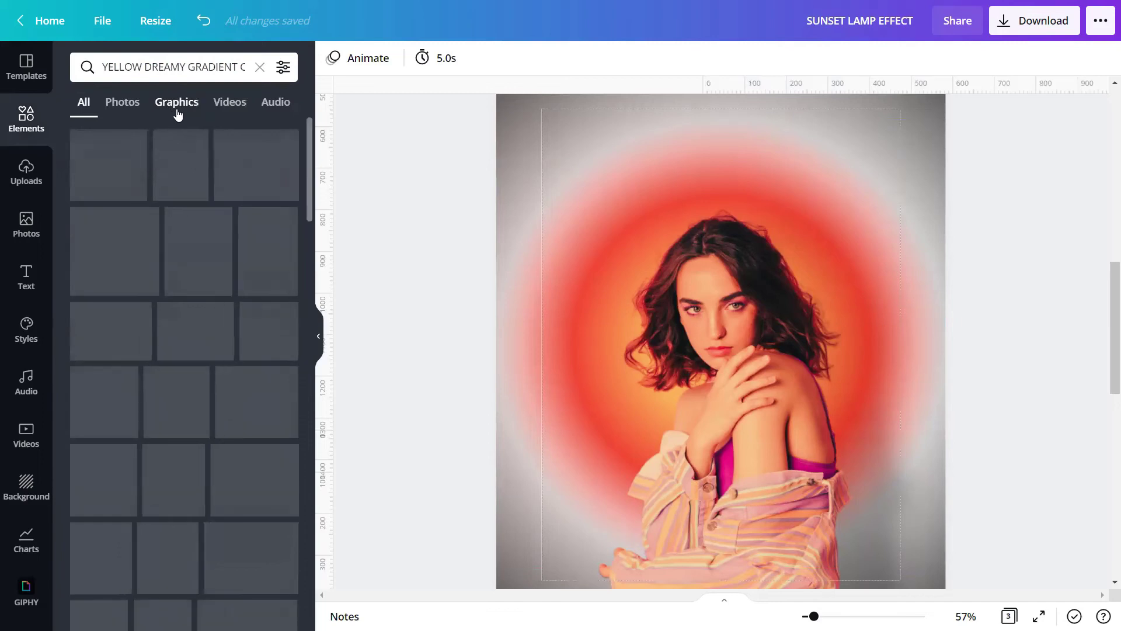
{"action": "left_click", "coordinate": [187, 109]}
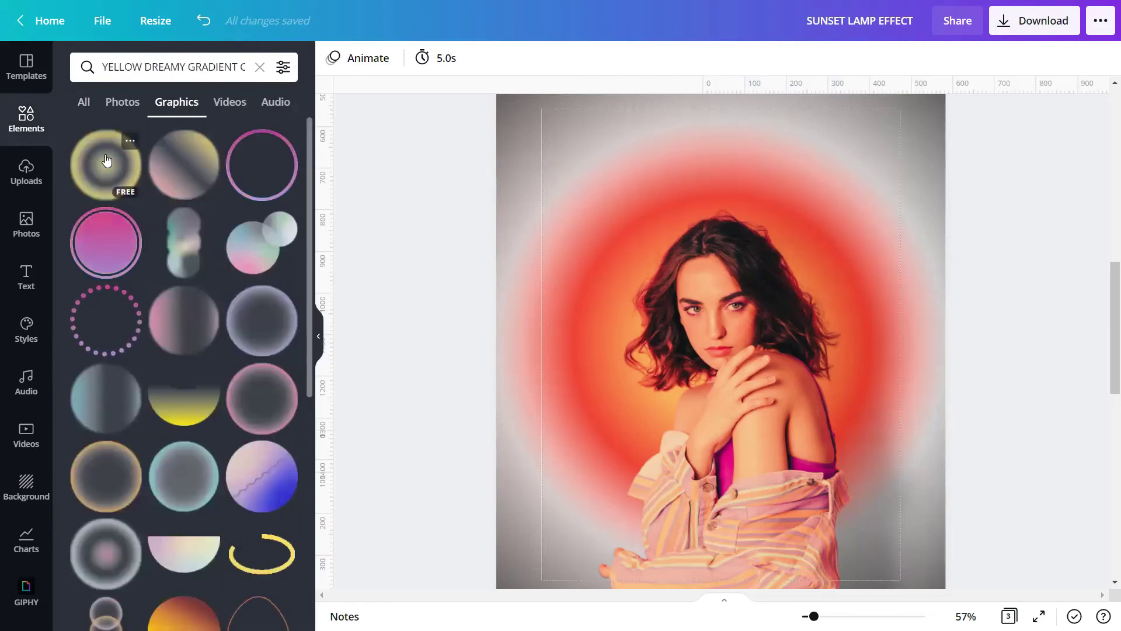
{"action": "left_click", "coordinate": [107, 160]}
{"action": "left_click", "coordinate": [319, 335]}
{"action": "left_click", "coordinate": [604, 308]}
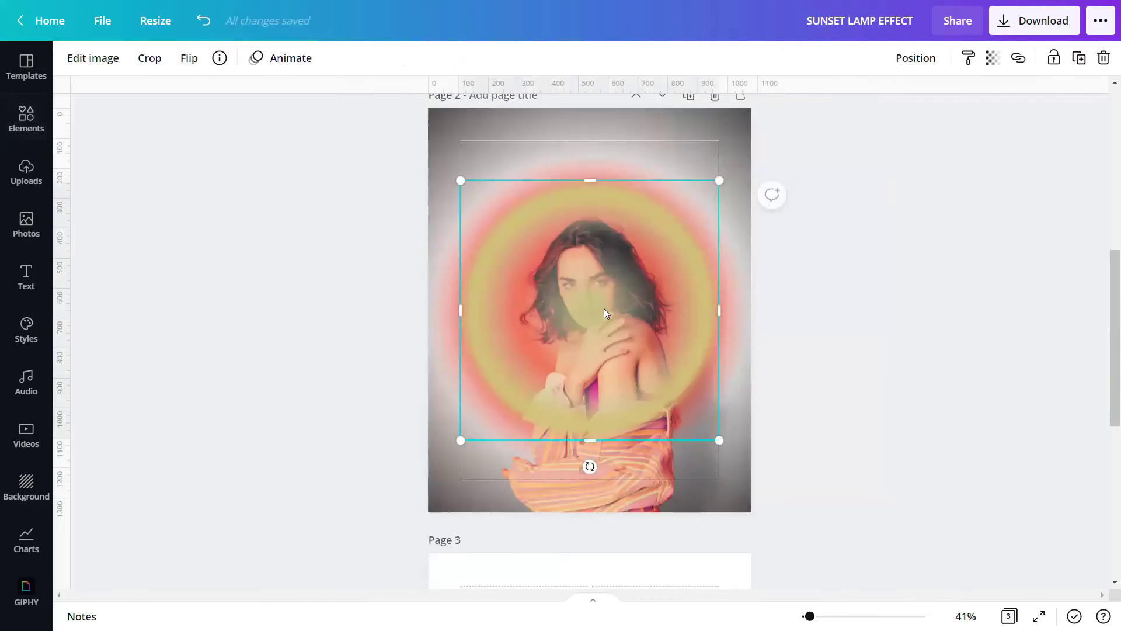
- Apply the Sangria ColorMix filter to the yellow circle
{"action": "left_click", "coordinate": [113, 69]}
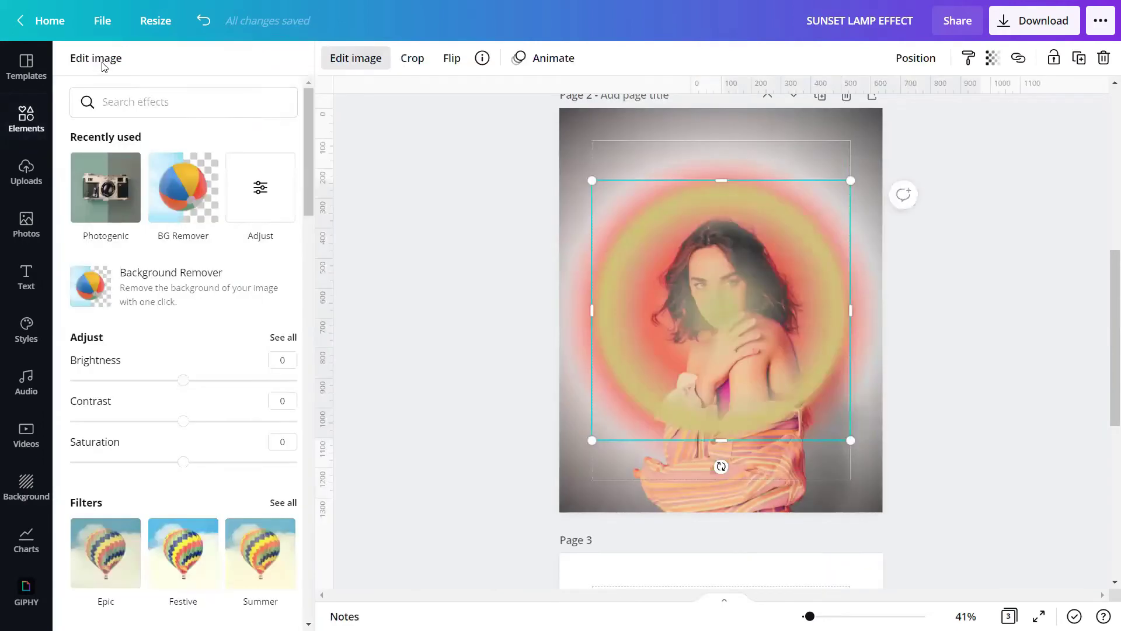
{"action": "scroll", "coordinate": [149, 367], "scroll_direction": "down", "scroll_amount": 5}
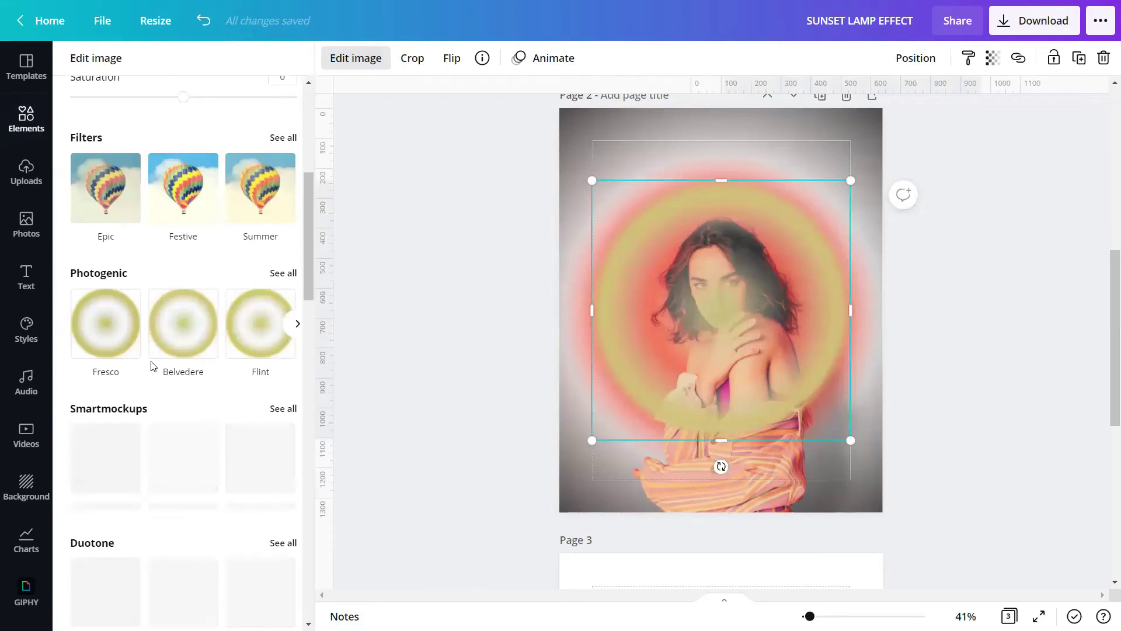
{"action": "scroll", "coordinate": [151, 365], "scroll_direction": "down", "scroll_amount": 6}
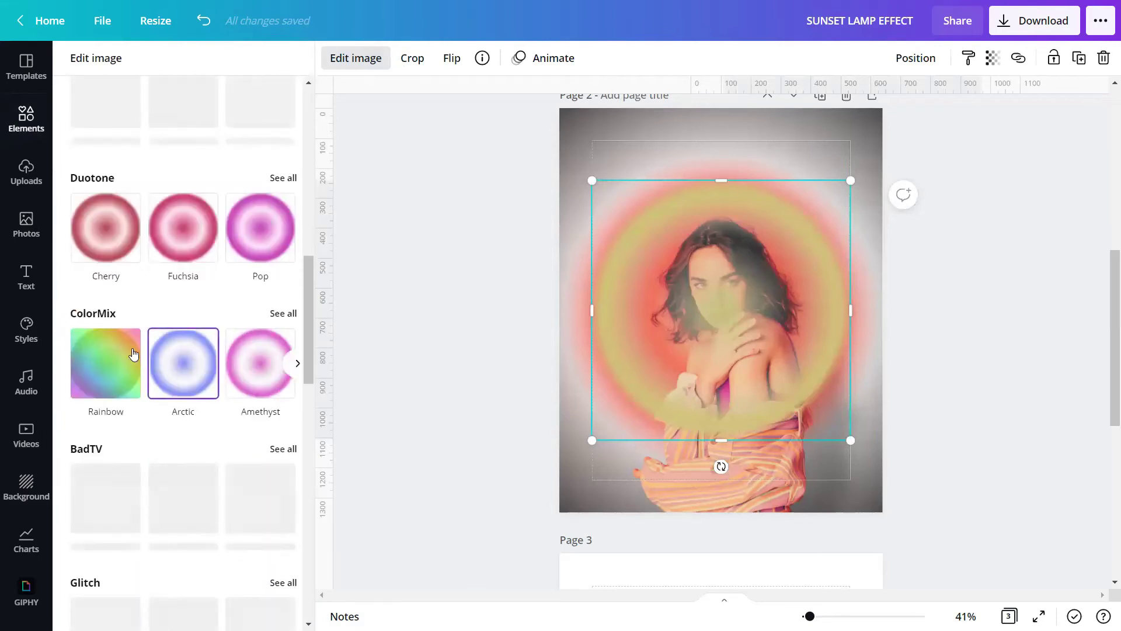
{"action": "left_click", "coordinate": [279, 313]}
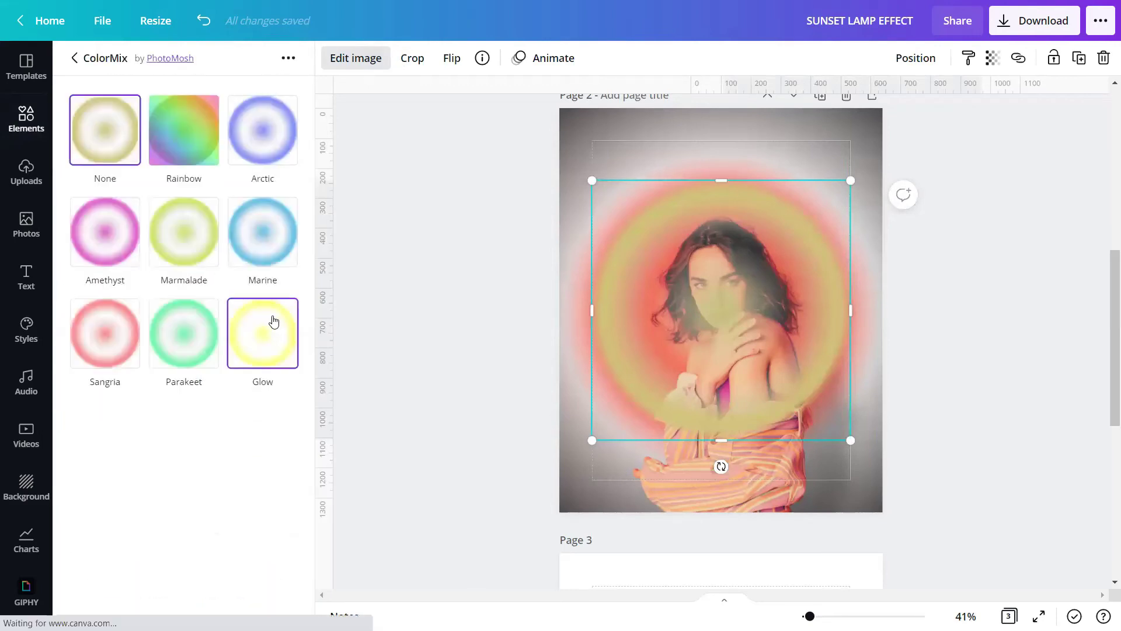
{"action": "left_click", "coordinate": [106, 340]}
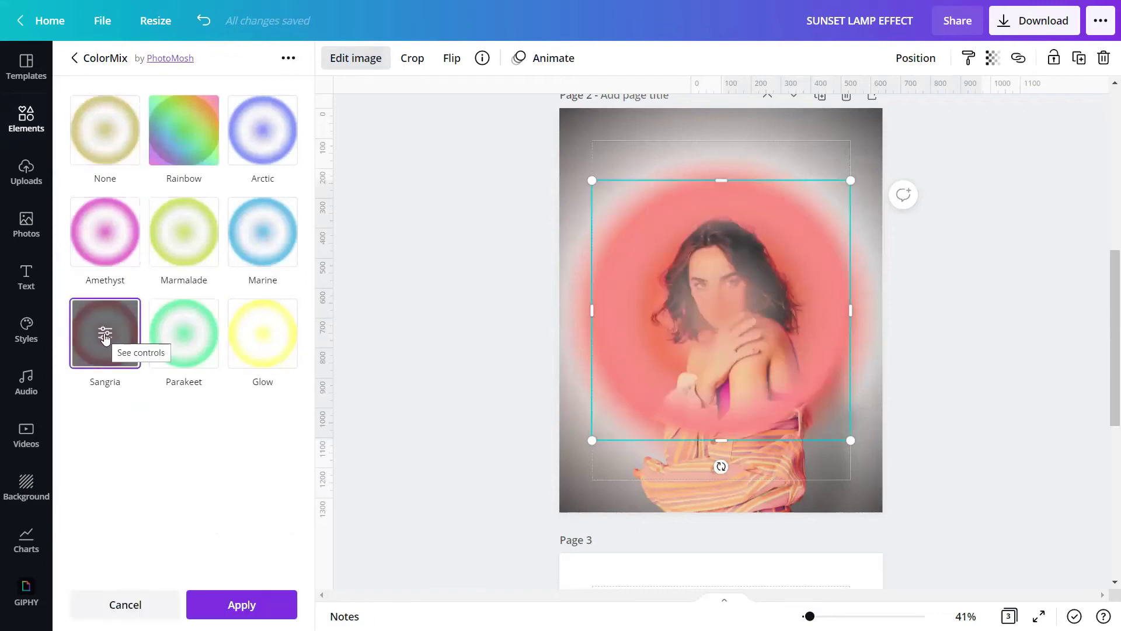
{"action": "left_click", "coordinate": [105, 335]}
- Set the Sangria hue to -0.1 and saturation to 0.6, and apply
{"action": "left_click", "coordinate": [295, 130]}
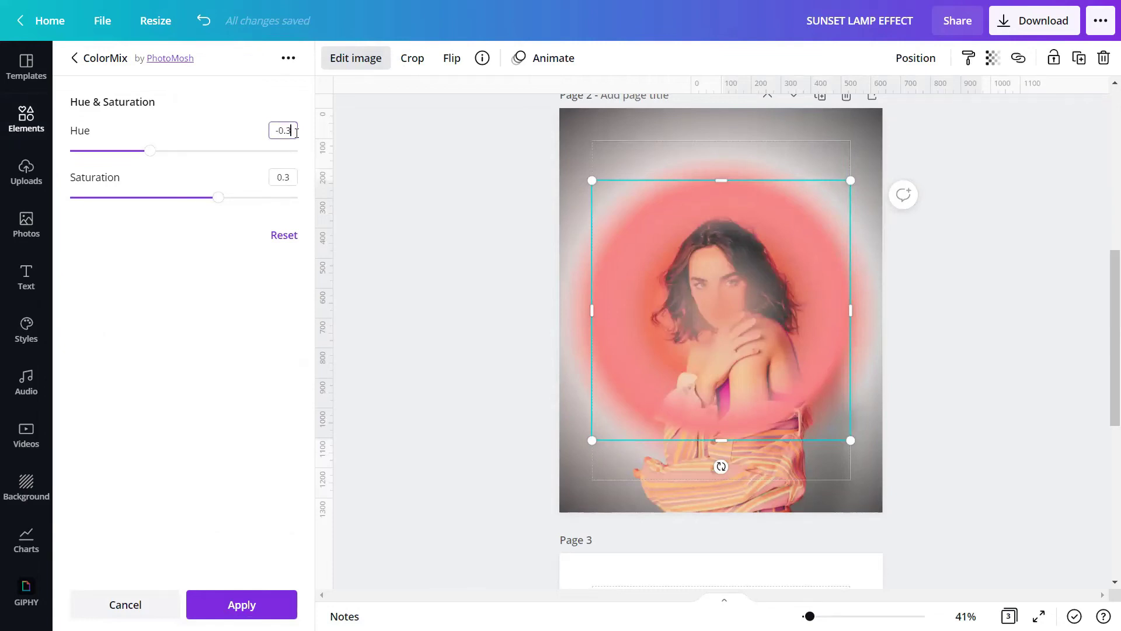
{"action": "key", "text": "BackSpace"}
{"action": "type", "text": "1"}
{"action": "double_click", "coordinate": [287, 177]}
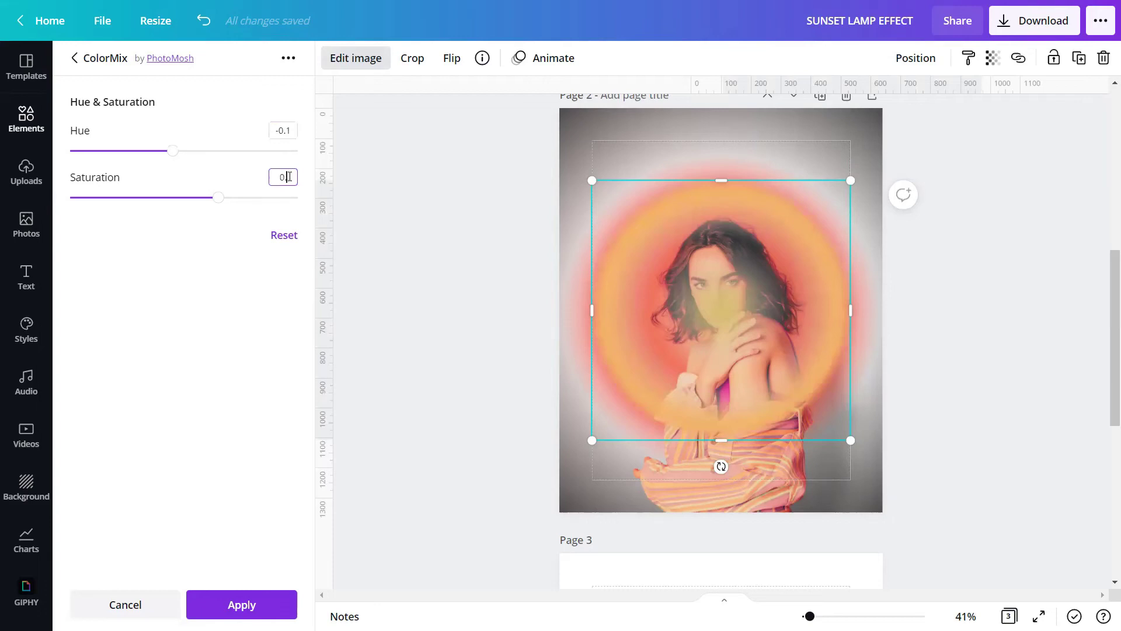
{"action": "type", "text": "6"}
{"action": "left_click", "coordinate": [241, 604]}
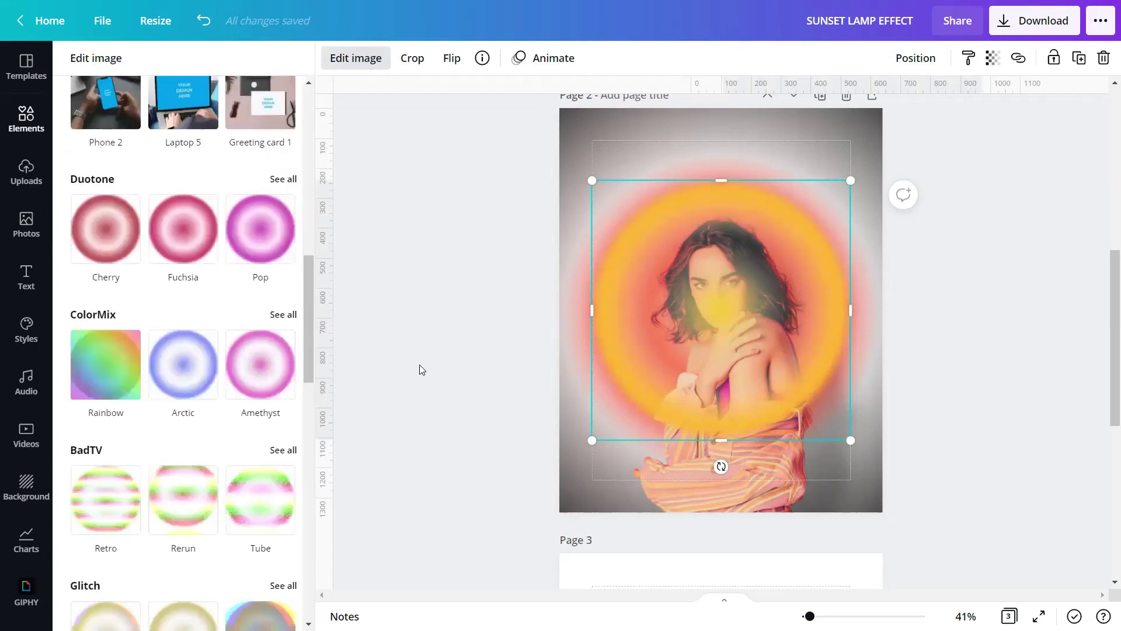
{"action": "key", "text": "Escape"}
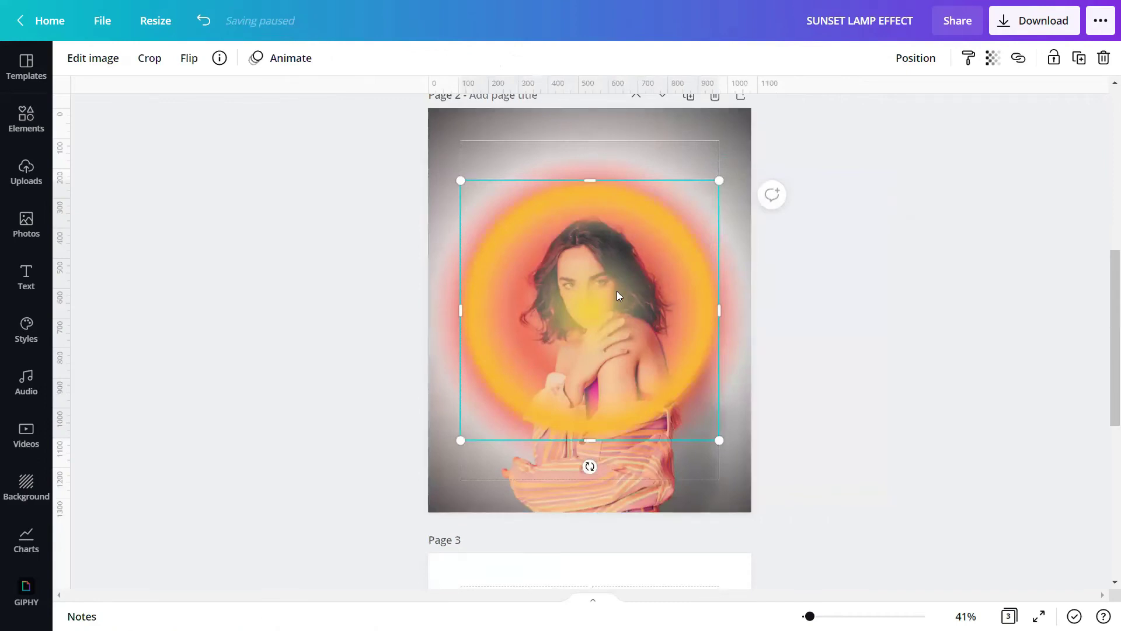
- Set the yellow-orange glow's transparency to 45 and preview the result
{"action": "left_click", "coordinate": [992, 58]}
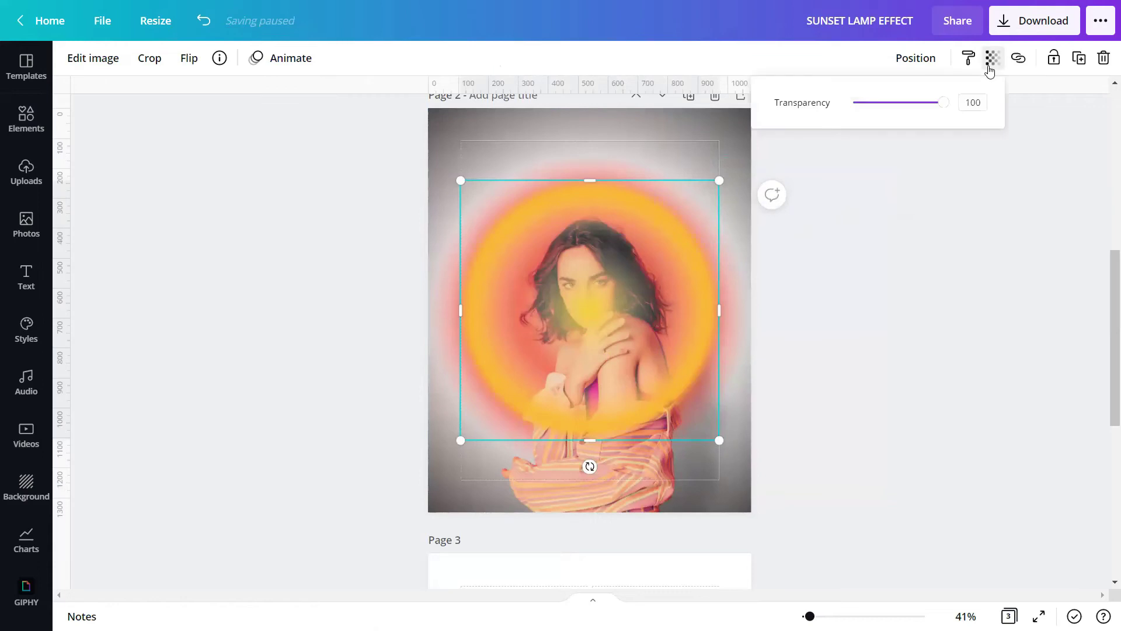
{"action": "double_click", "coordinate": [973, 102]}
{"action": "type", "text": "45"}
{"action": "key", "text": "Return"}
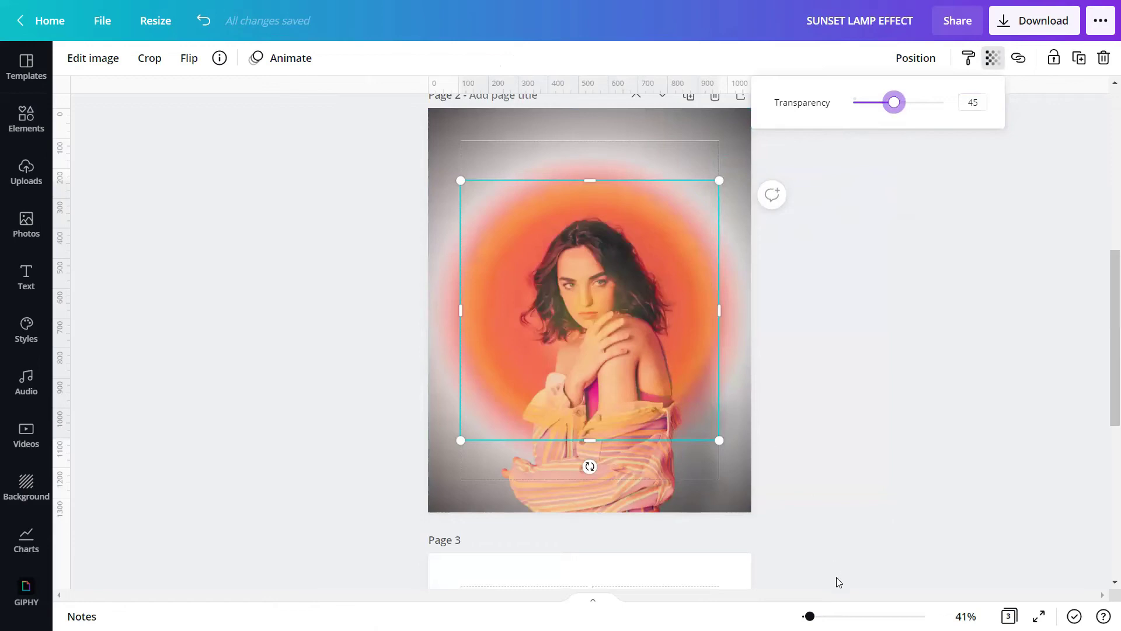
{"action": "left_click_drag", "start_coordinate": [809, 616], "coordinate": [818, 616]}
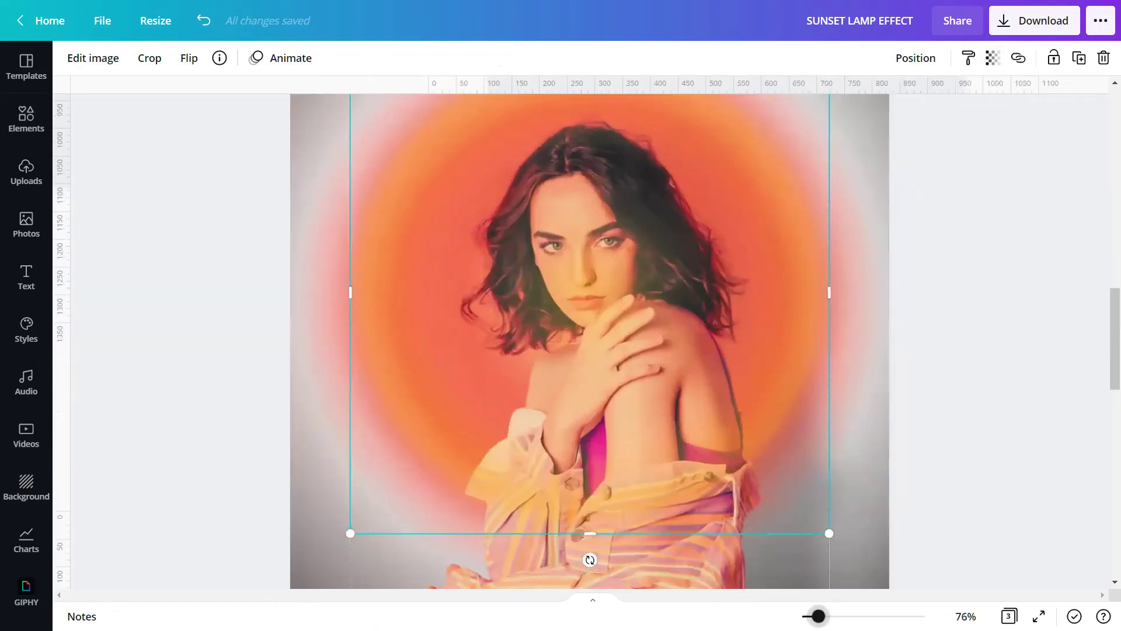
{"action": "left_click", "coordinate": [930, 433]}
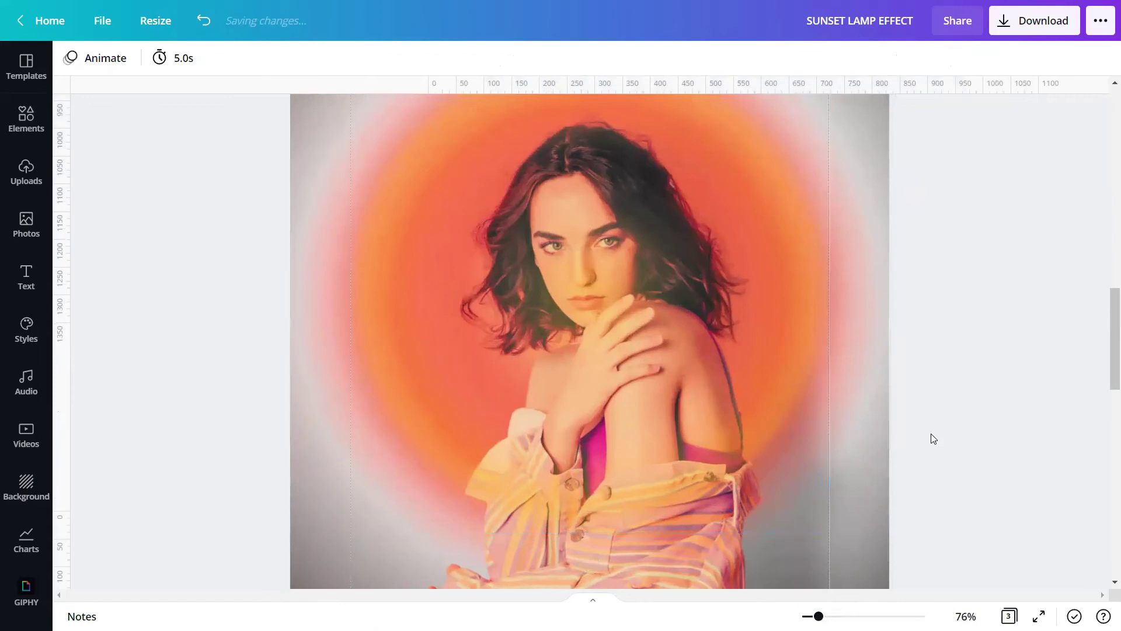
{"action": "left_click_drag", "start_coordinate": [818, 616], "coordinate": [811, 616]}
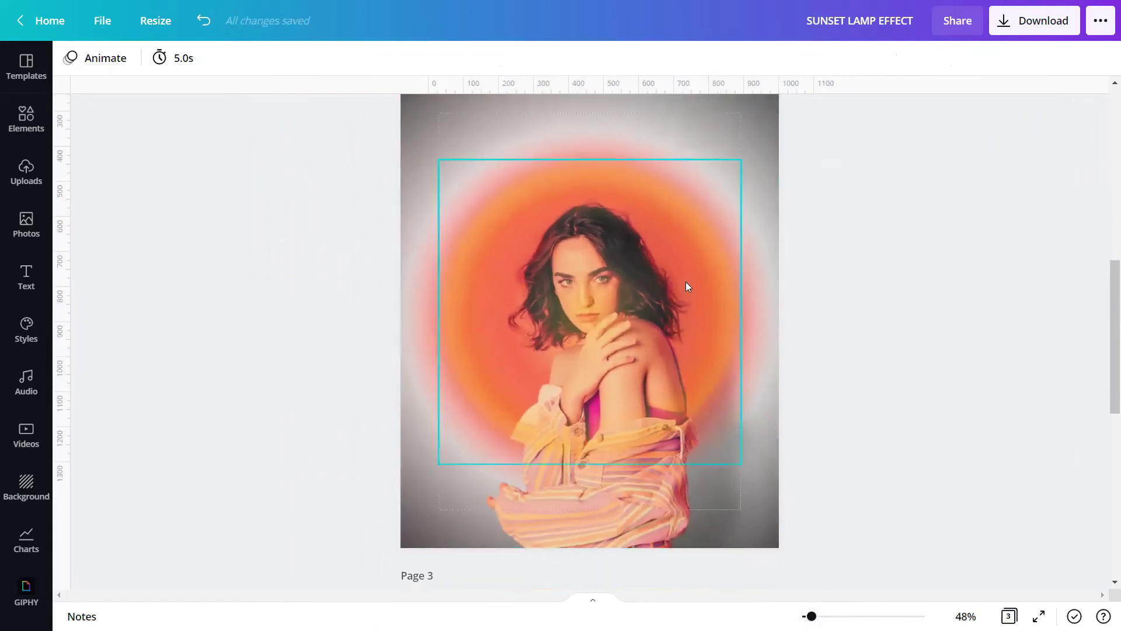
- Shrink the yellow-orange glow slightly from its corners and centre it horizontally on the page
{"action": "left_click", "coordinate": [727, 185]}
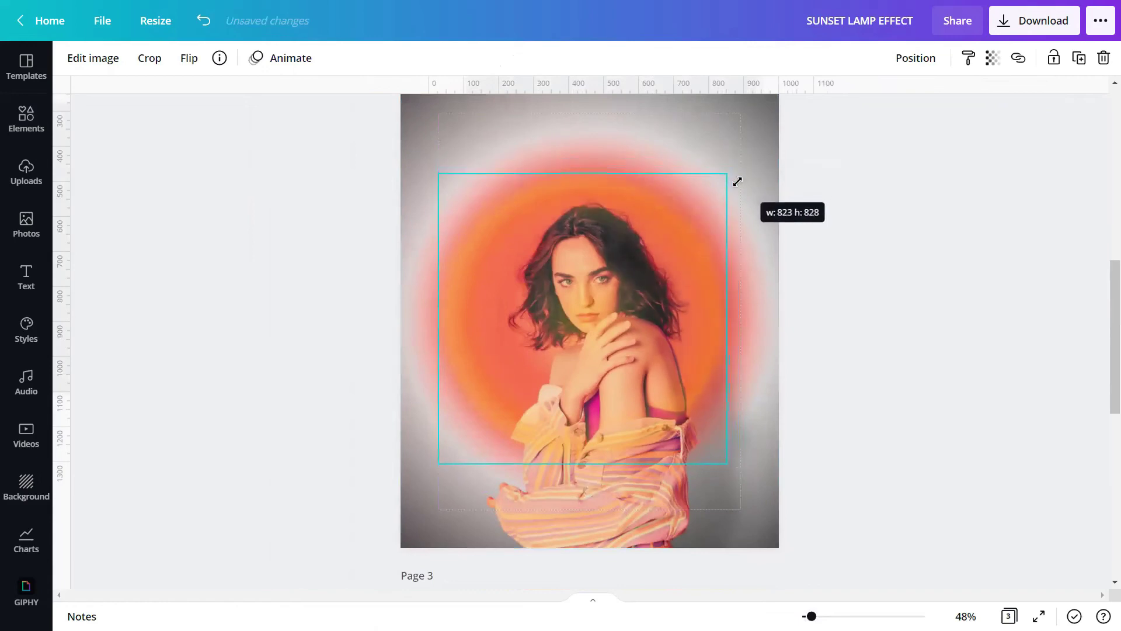
{"action": "left_click_drag", "start_coordinate": [741, 174], "coordinate": [724, 177]}
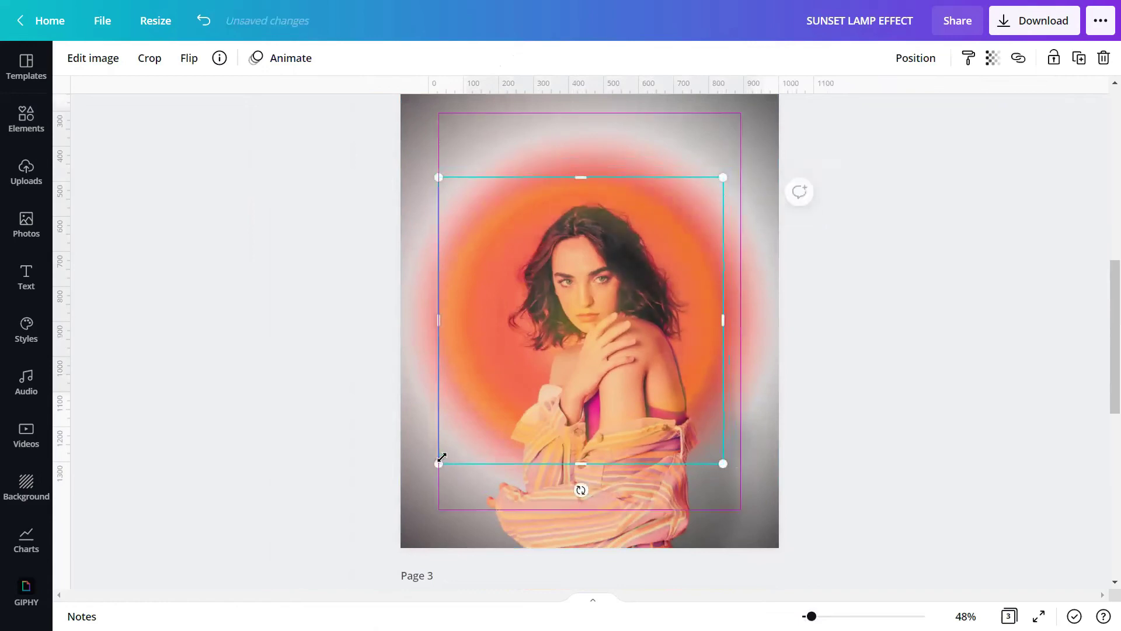
{"action": "left_click_drag", "start_coordinate": [437, 462], "coordinate": [451, 448]}
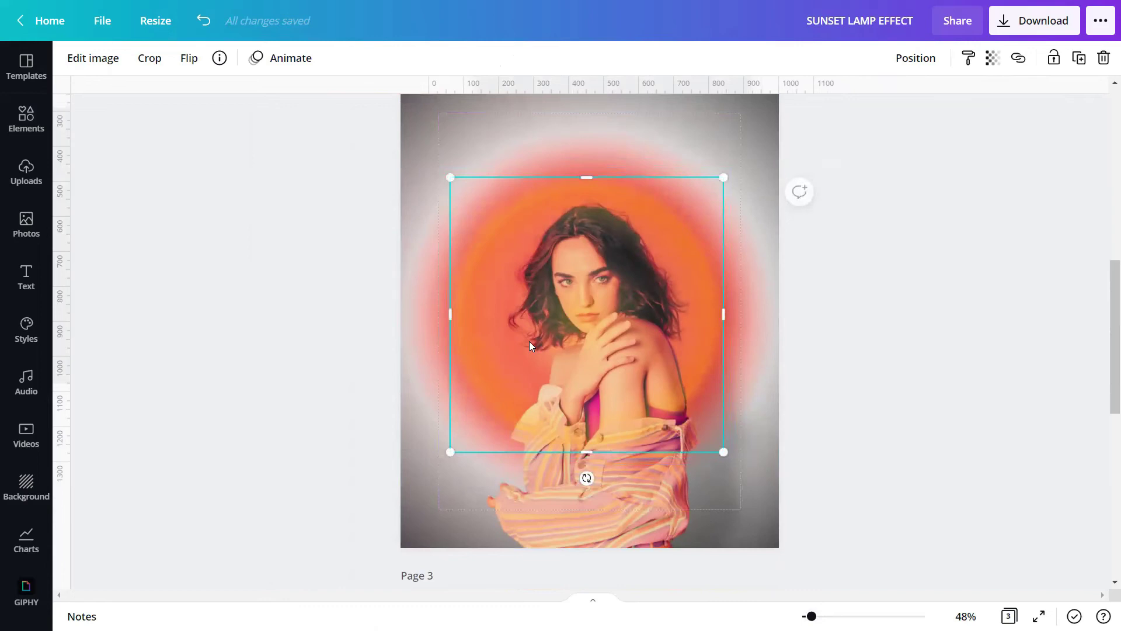
{"action": "left_click", "coordinate": [914, 59]}
{"action": "left_click", "coordinate": [843, 192]}
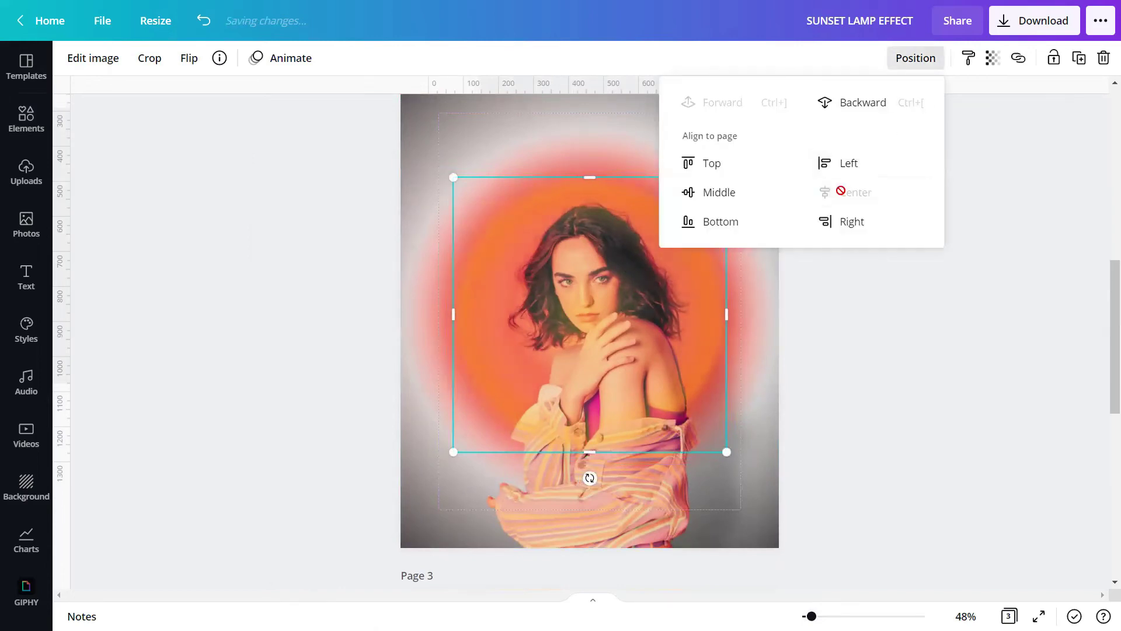
{"action": "left_click", "coordinate": [888, 372]}
{"action": "left_click", "coordinate": [1039, 616]}
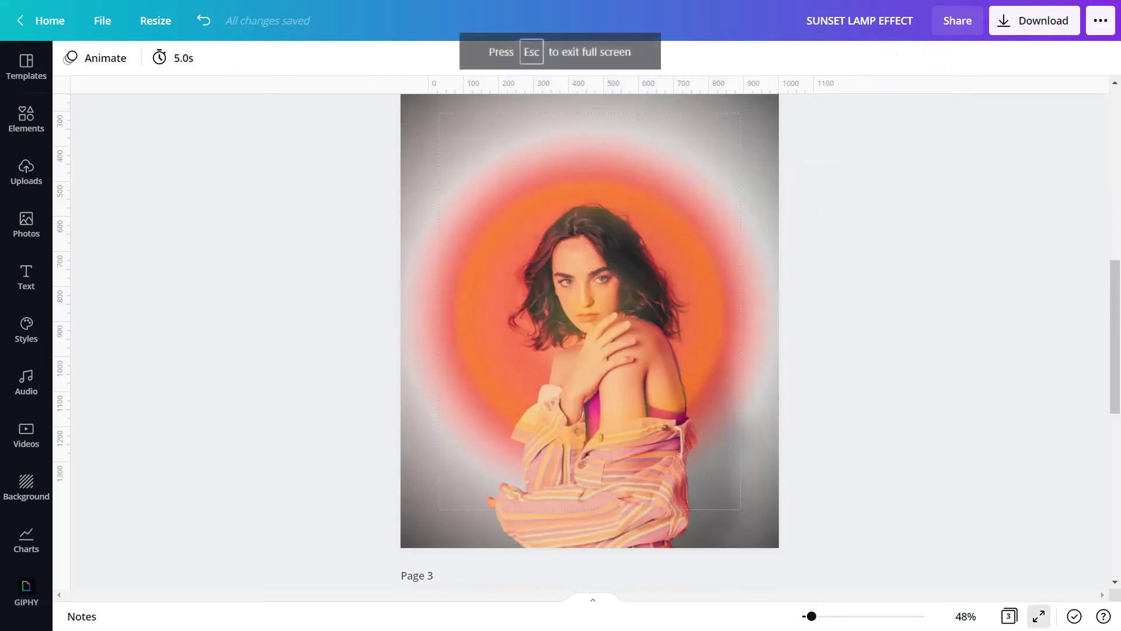